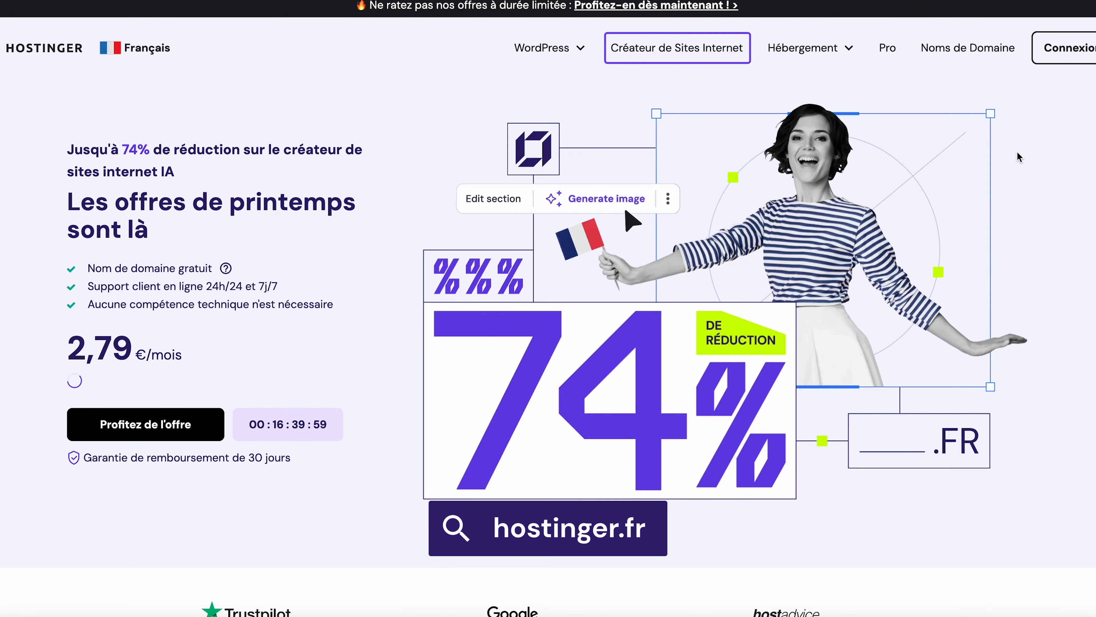
Step: Review the website builder plans and order the Créateur de sites internet Business plan
{"action": "scroll", "coordinate": [1048, 161], "scroll_direction": "down", "scroll_amount": 15}
{"action": "scroll", "coordinate": [1048, 162], "scroll_direction": "down", "scroll_amount": 2}
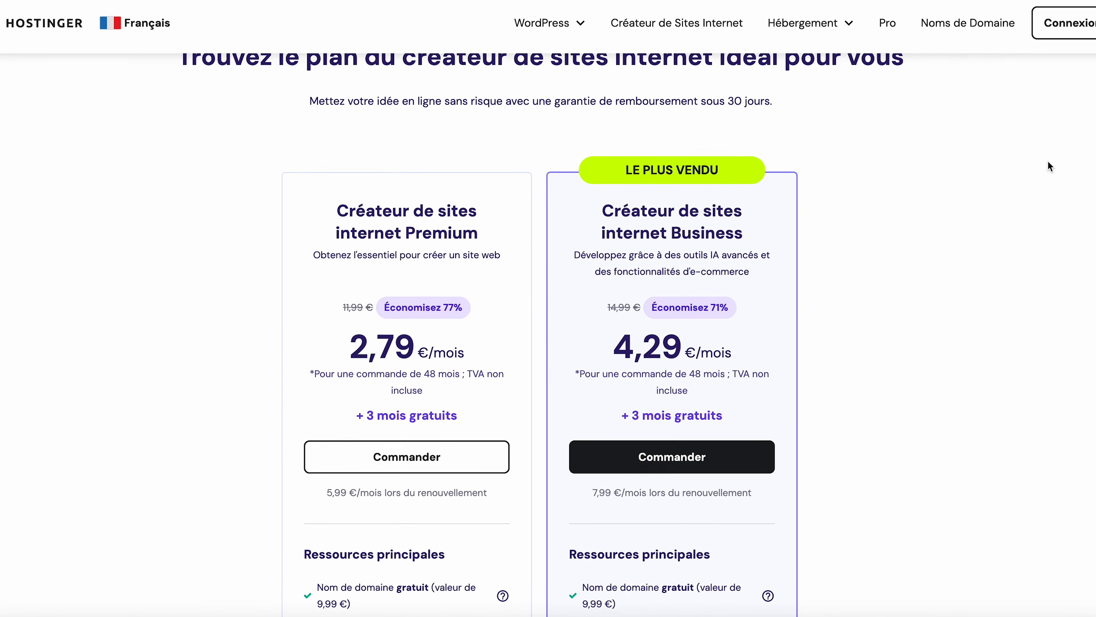
{"action": "scroll", "coordinate": [1048, 161], "scroll_direction": "down", "scroll_amount": 2}
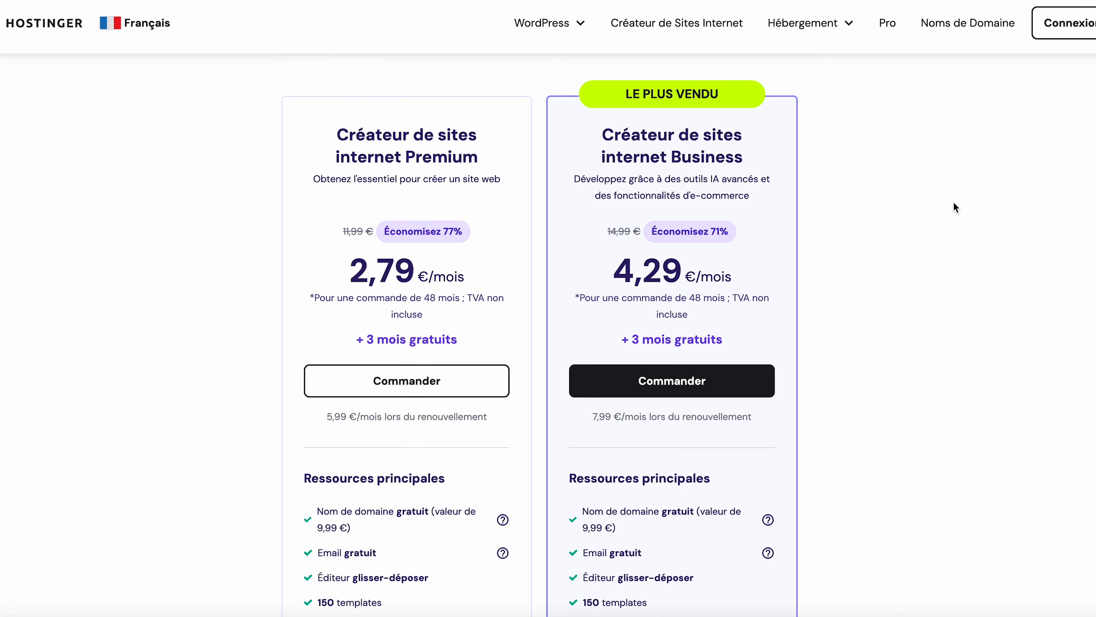
{"action": "scroll", "coordinate": [955, 206], "scroll_direction": "down", "scroll_amount": 6}
{"action": "scroll", "coordinate": [955, 206], "scroll_direction": "up", "scroll_amount": 2}
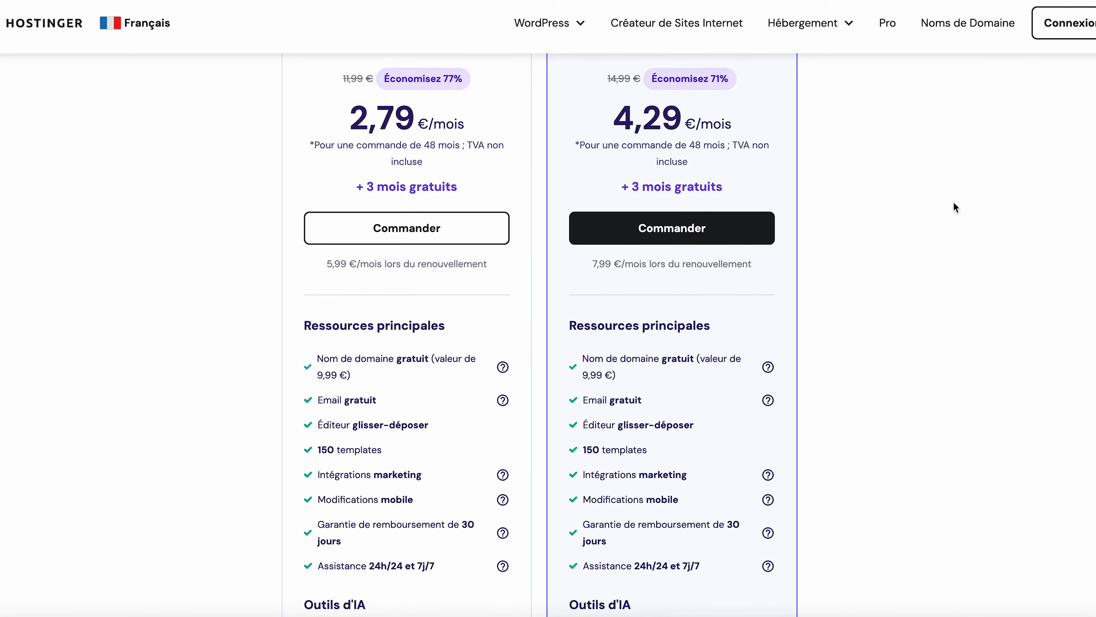
{"action": "scroll", "coordinate": [955, 206], "scroll_direction": "up", "scroll_amount": 3}
{"action": "left_click", "coordinate": [653, 345]}
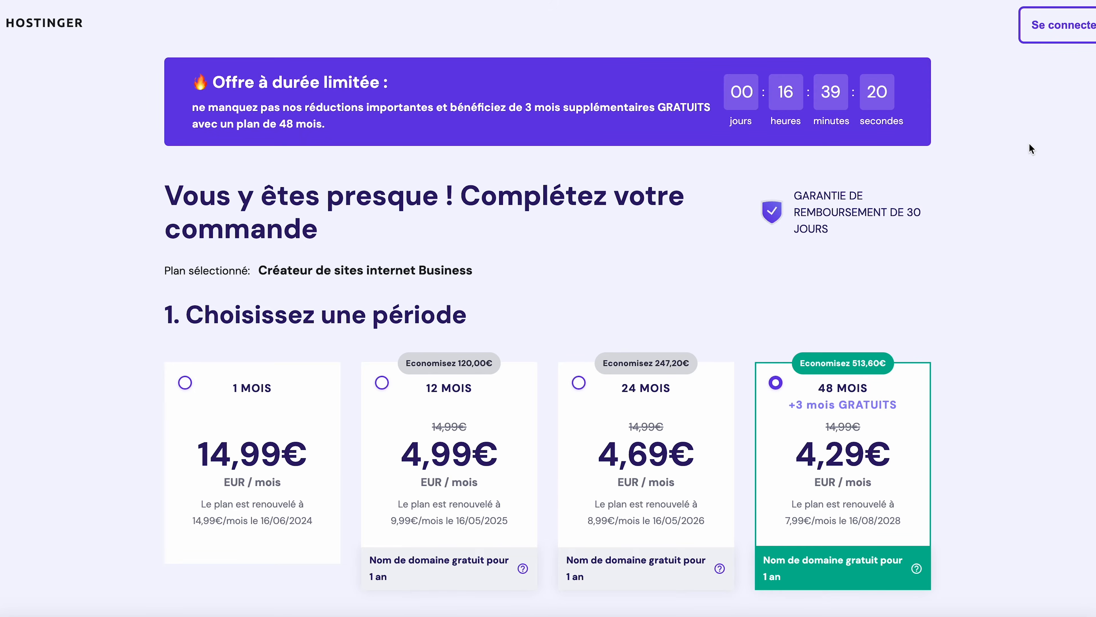
Step: Review the order's period, account and payment sections, and apply the promotional code FR10
{"action": "scroll", "coordinate": [1029, 146], "scroll_direction": "down", "scroll_amount": 6}
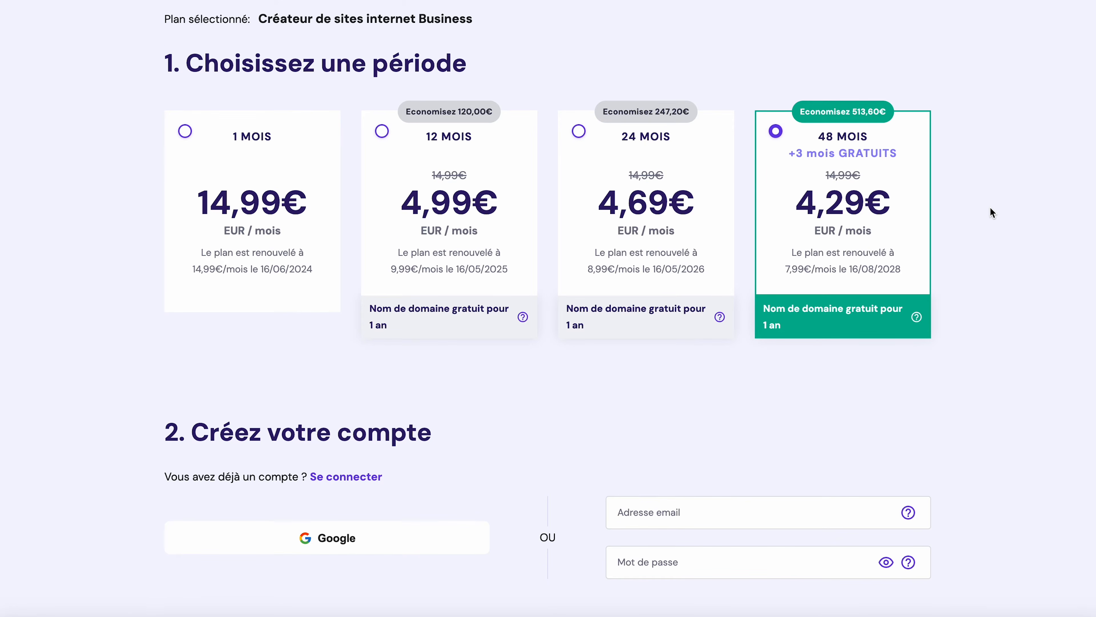
{"action": "scroll", "coordinate": [990, 207], "scroll_direction": "down", "scroll_amount": 6}
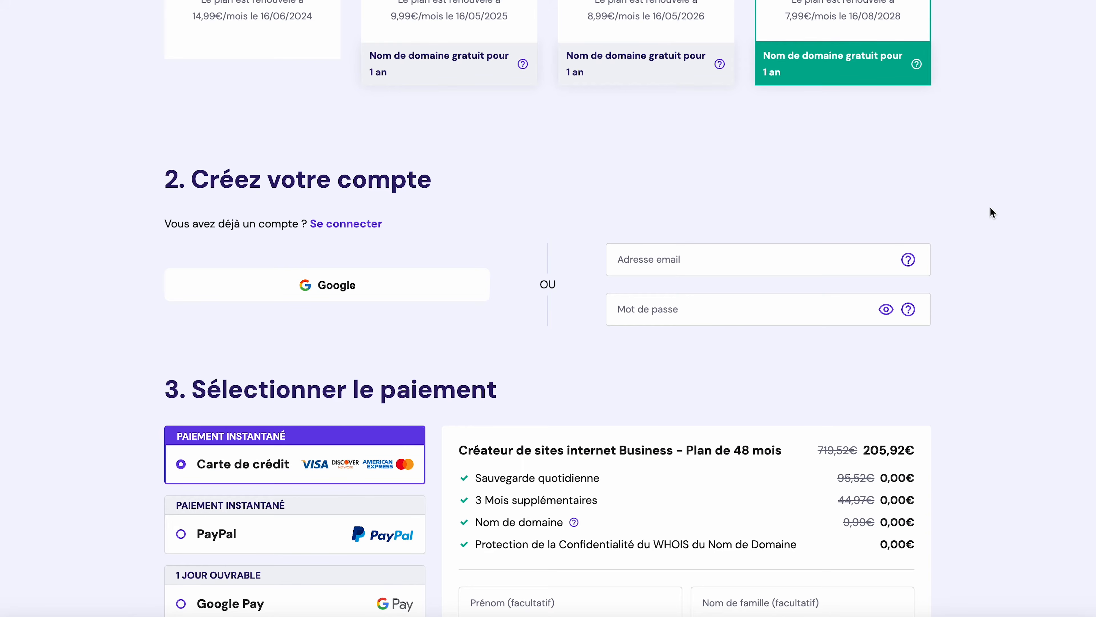
{"action": "scroll", "coordinate": [990, 207], "scroll_direction": "down", "scroll_amount": 15}
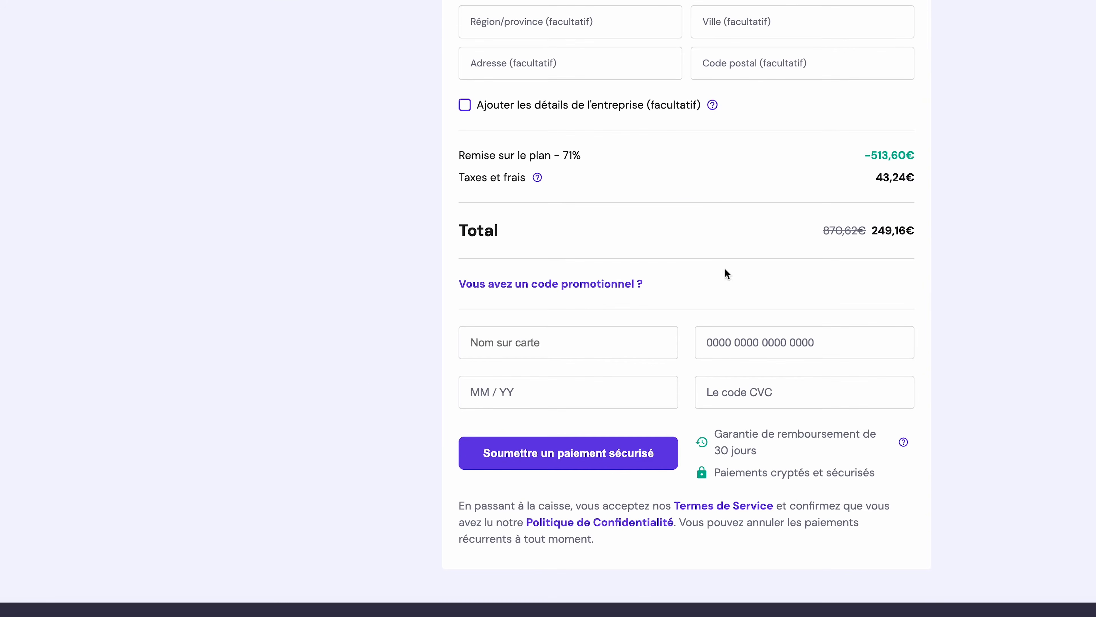
{"action": "left_click", "coordinate": [604, 284]}
{"action": "left_click", "coordinate": [574, 324]}
{"action": "type", "text": "FR10"}
{"action": "left_click", "coordinate": [742, 324]}
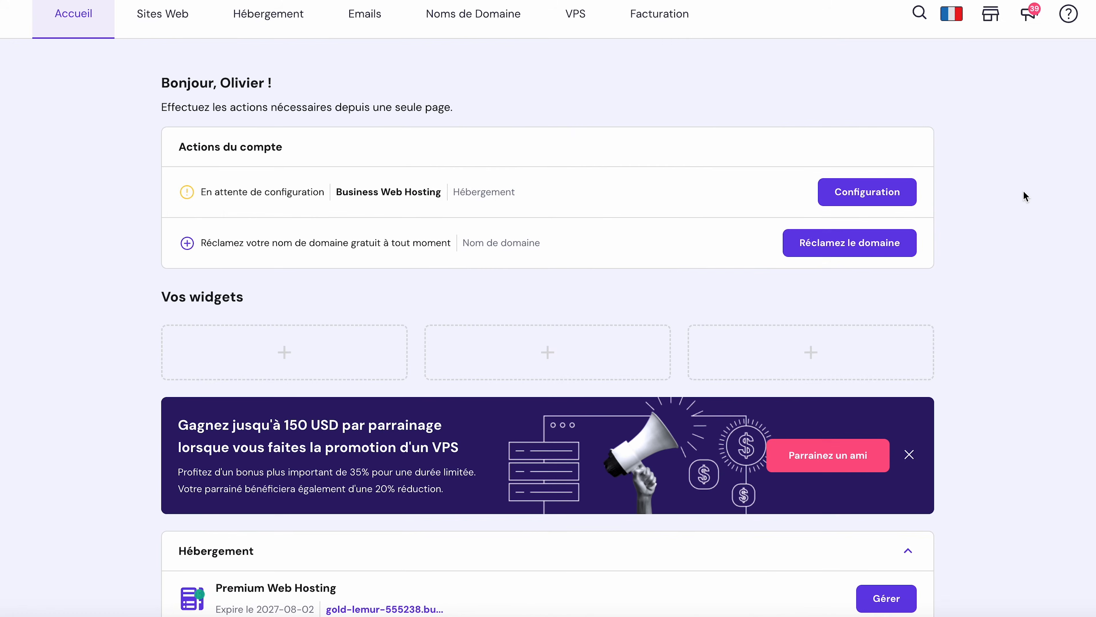
Step: Configure the pending Business Web Hosting plan to create a new site with the Créateur de sites internet Hostinger
{"action": "left_click", "coordinate": [862, 192]}
{"action": "left_click", "coordinate": [362, 275]}
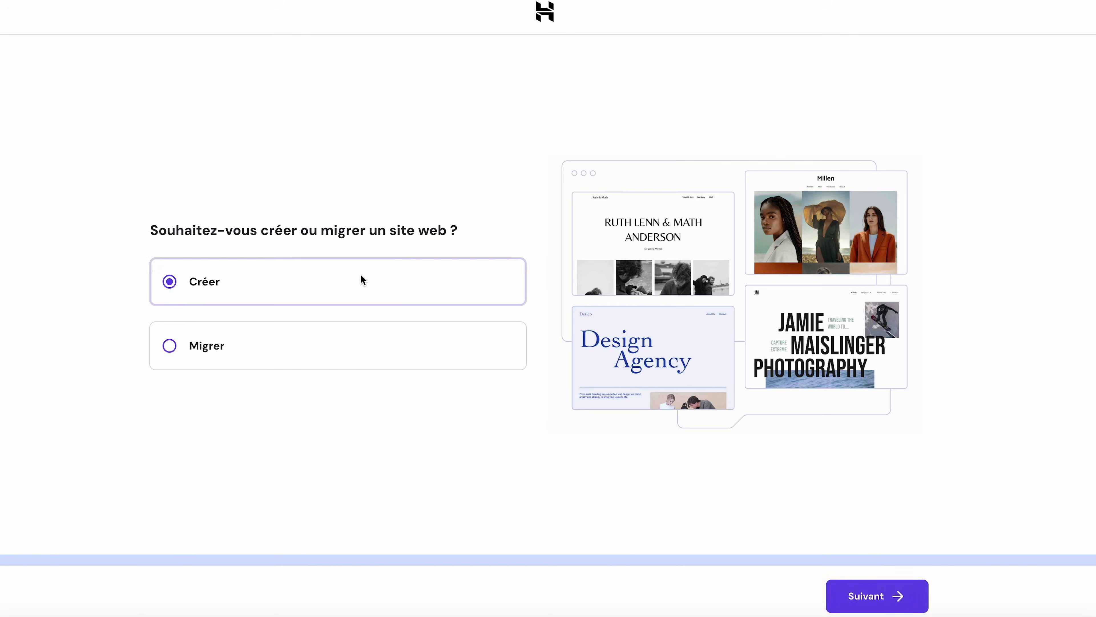
{"action": "left_click", "coordinate": [860, 583]}
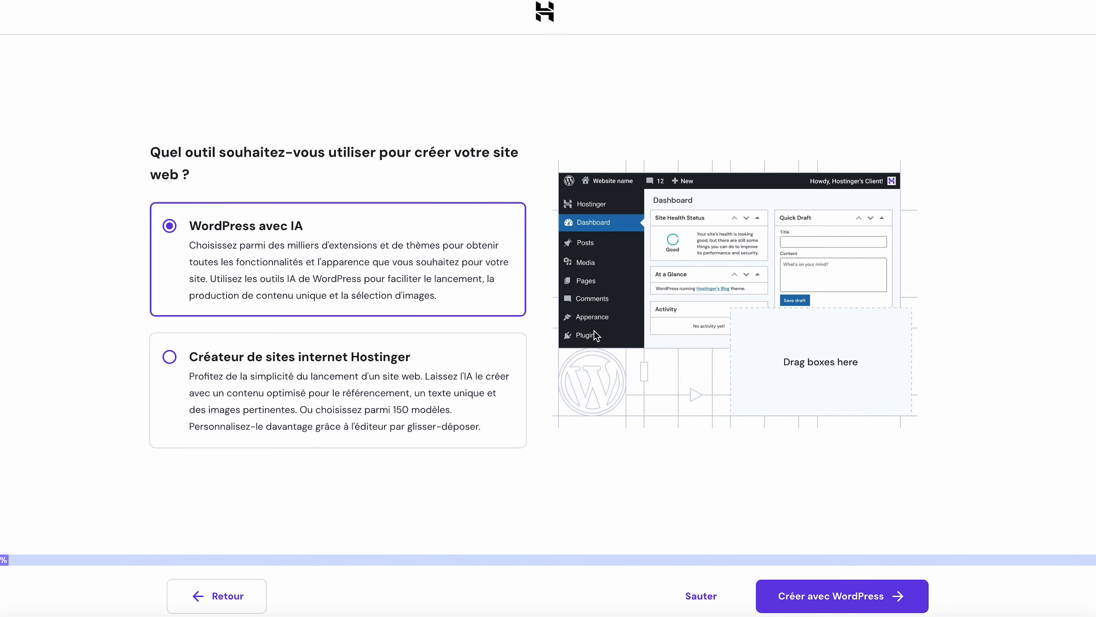
{"action": "left_click", "coordinate": [398, 393]}
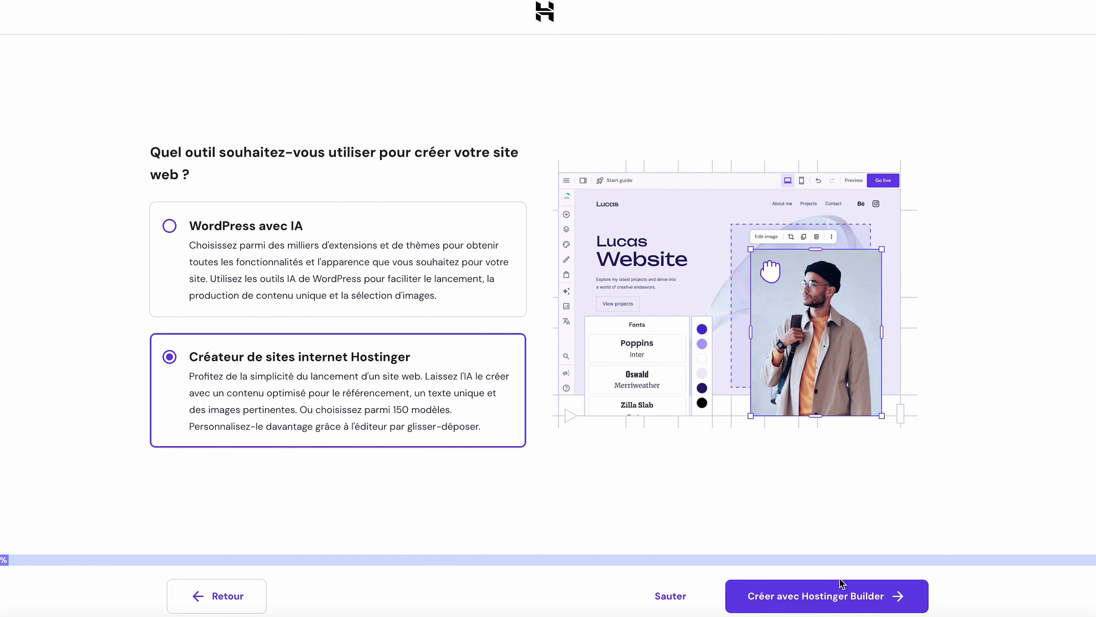
{"action": "left_click", "coordinate": [841, 601]}
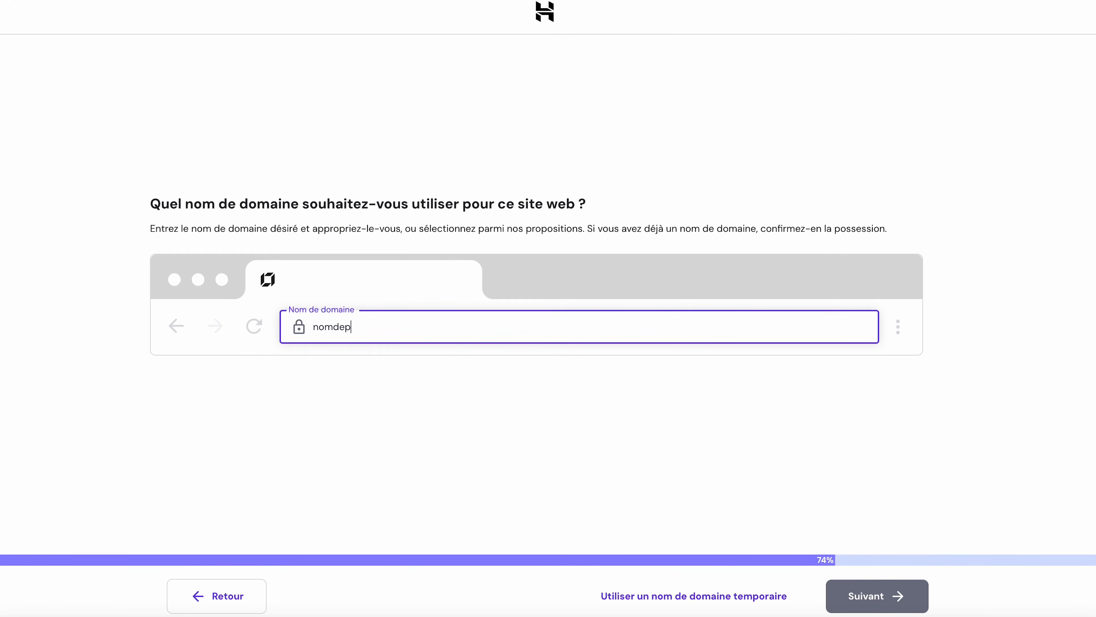
Step: Look up the domain nomdephotographe.fr, but opt for a temporary domain name and start the AI site creation
{"action": "type", "text": "nomdephotographe.fr"}
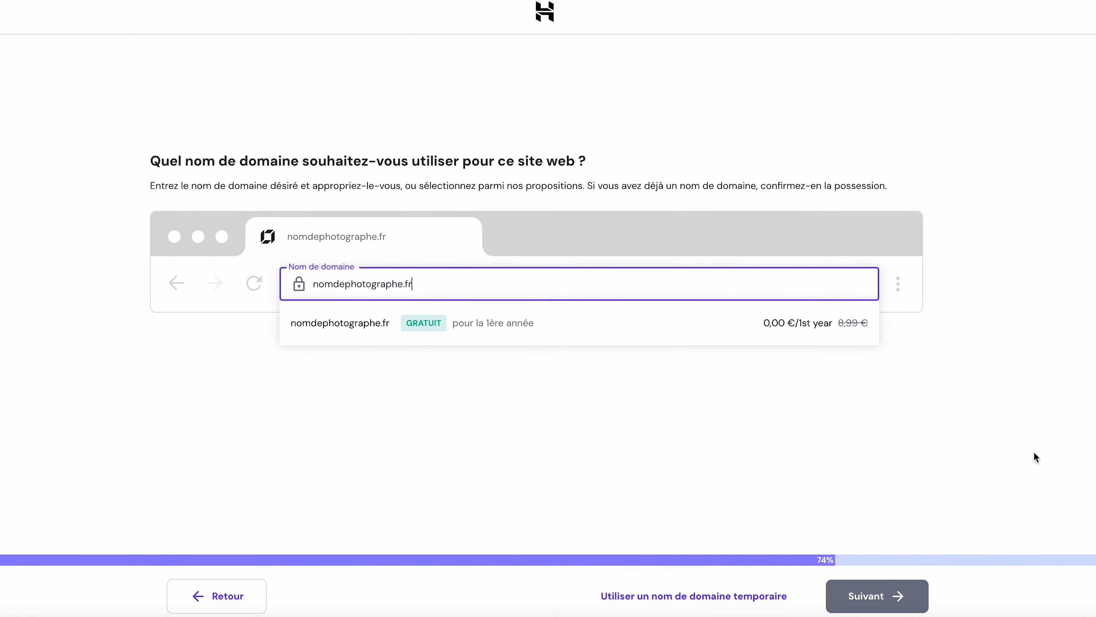
{"action": "left_click", "coordinate": [741, 594]}
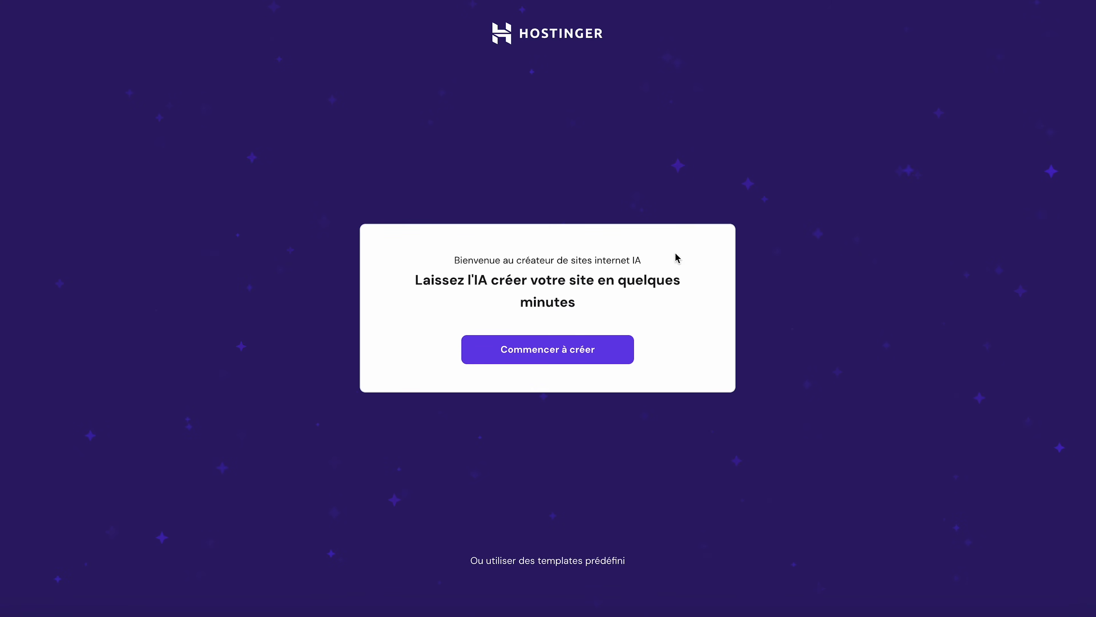
{"action": "left_click", "coordinate": [574, 356]}
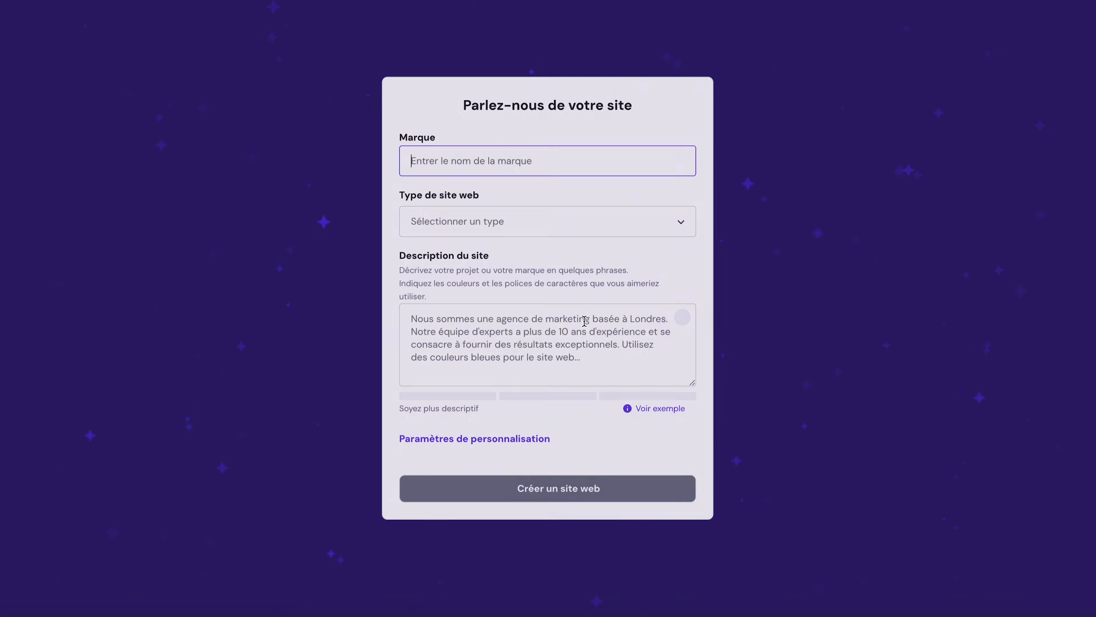
Step: Enter the photographer's full name as the brand and choose Portfolio as the website type
{"action": "type", "text": "Jean Dupont"}
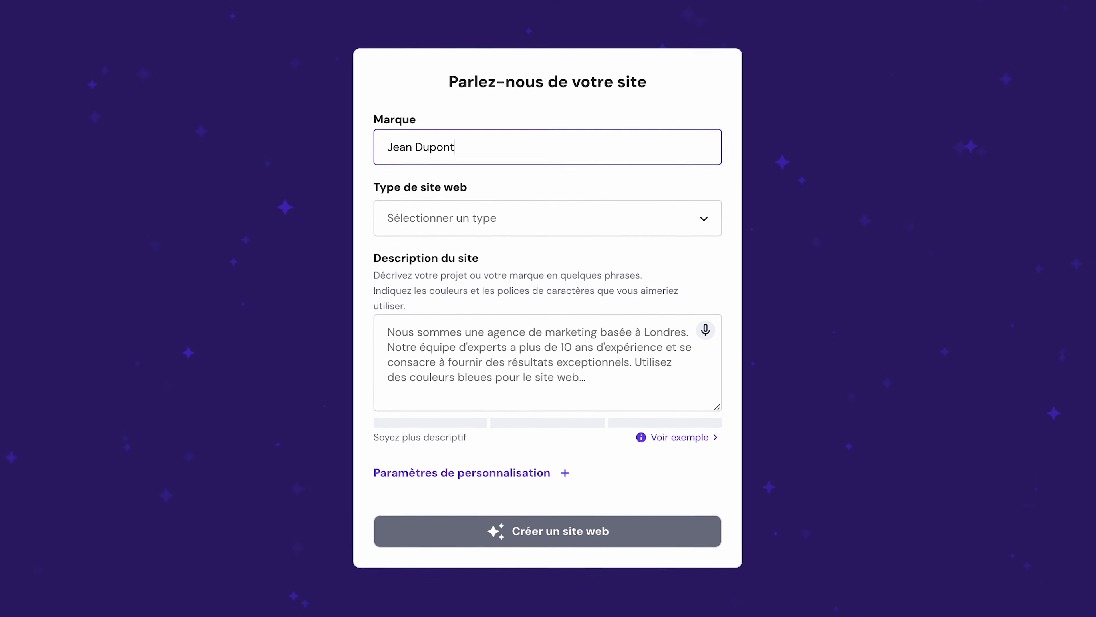
{"action": "left_click", "coordinate": [602, 218]}
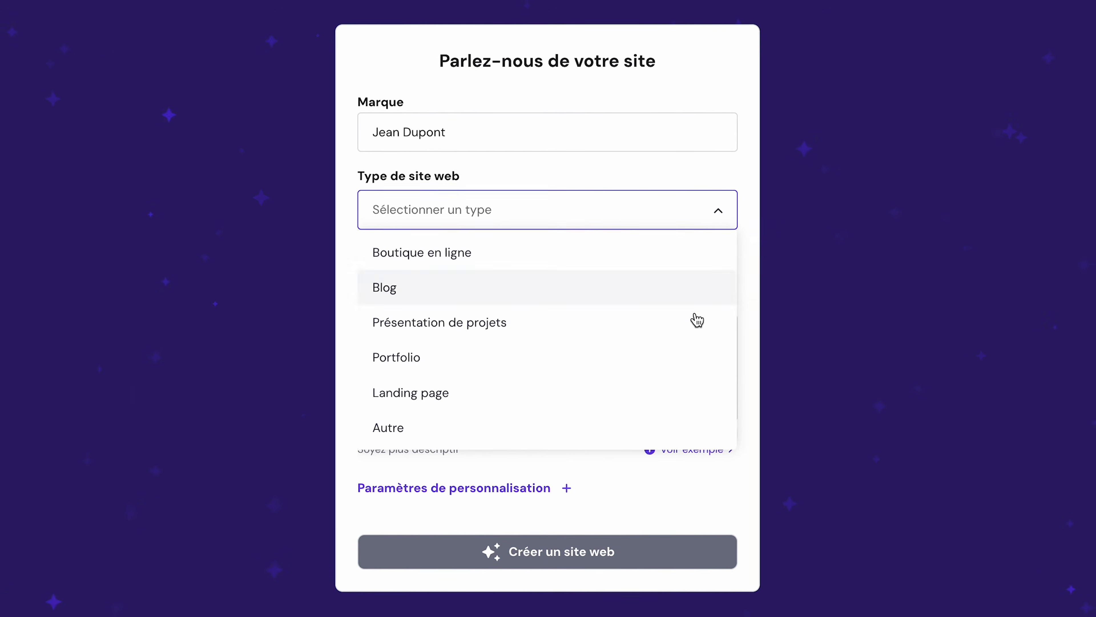
{"action": "left_click", "coordinate": [569, 361]}
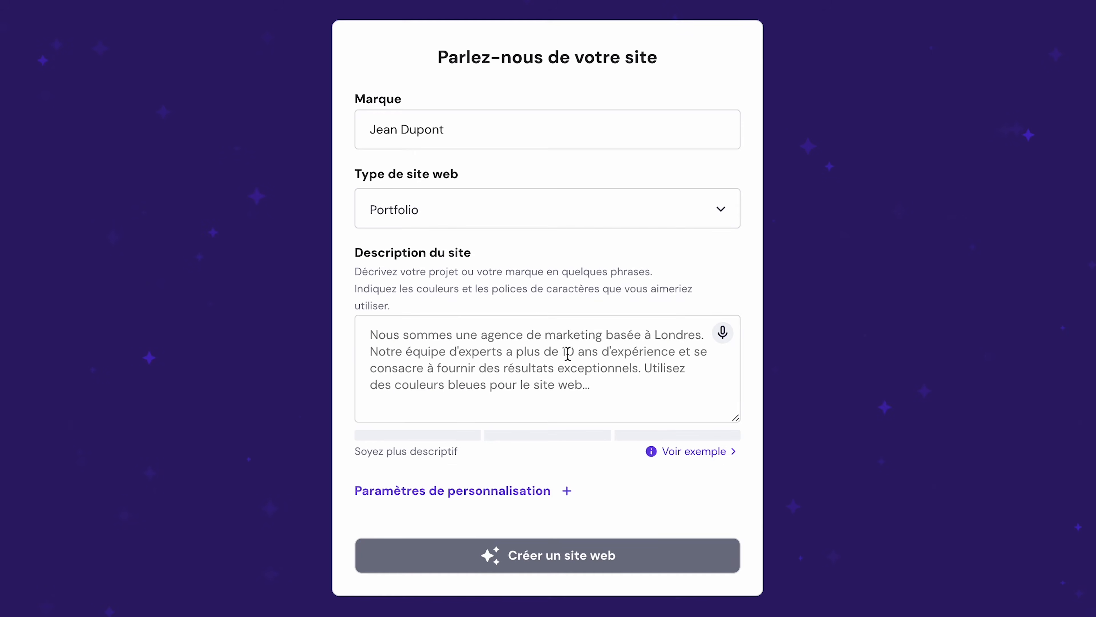
Step: Describe in French an elegant wedding photographer's site with beautiful wedding photos to show the work and find clients, and generate the website
{"action": "left_click", "coordinate": [524, 351]}
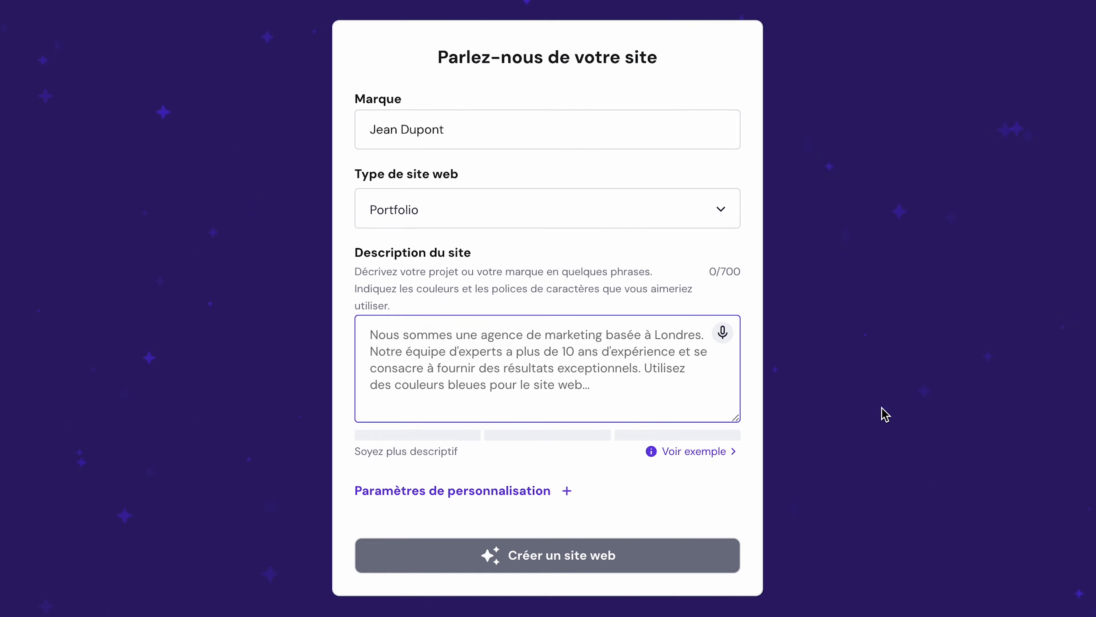
{"action": "type", "text": "Je veux un site pour mon activité de photographe de mariage, axé sur l'élégance et l'esthétique avec de belles photos de mariage, pour montrer mon travail et trouver des clients."}
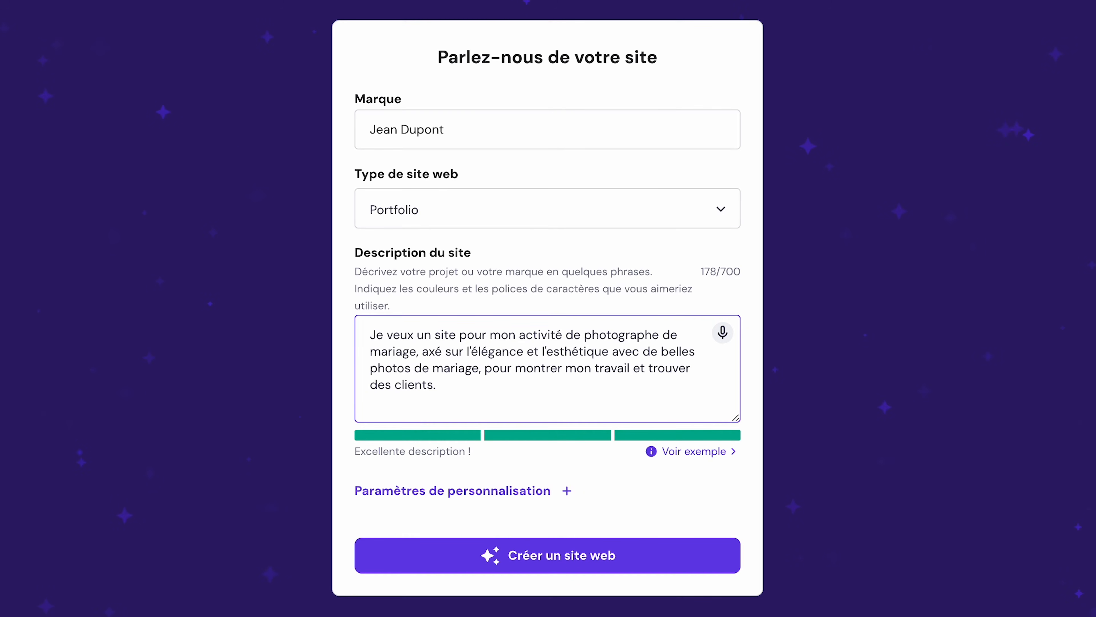
{"action": "left_click", "coordinate": [507, 510]}
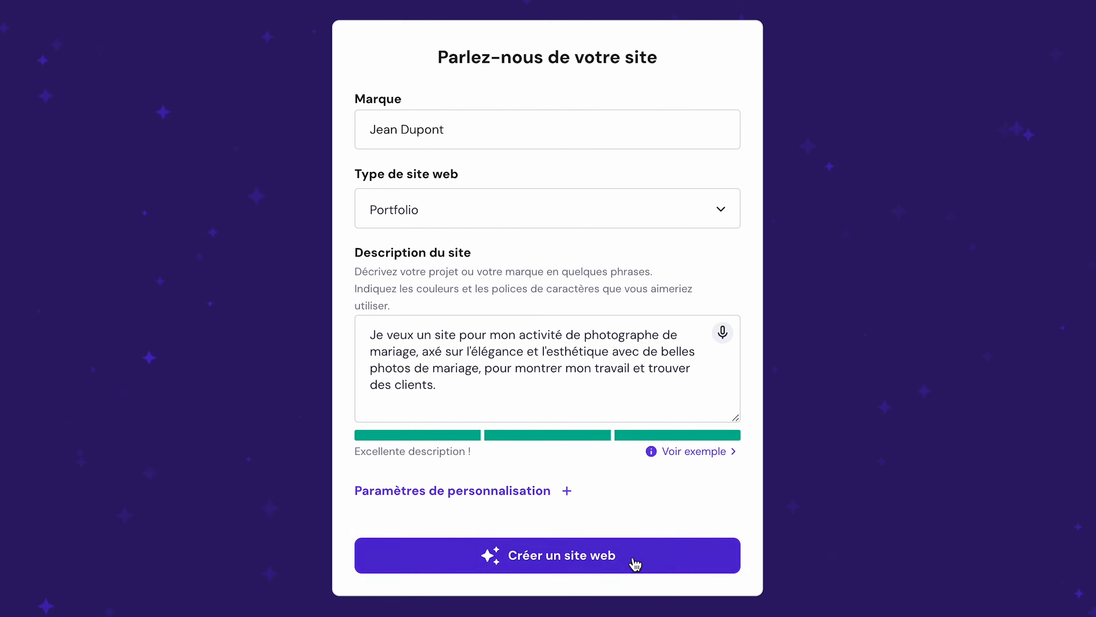
{"action": "left_click", "coordinate": [591, 564]}
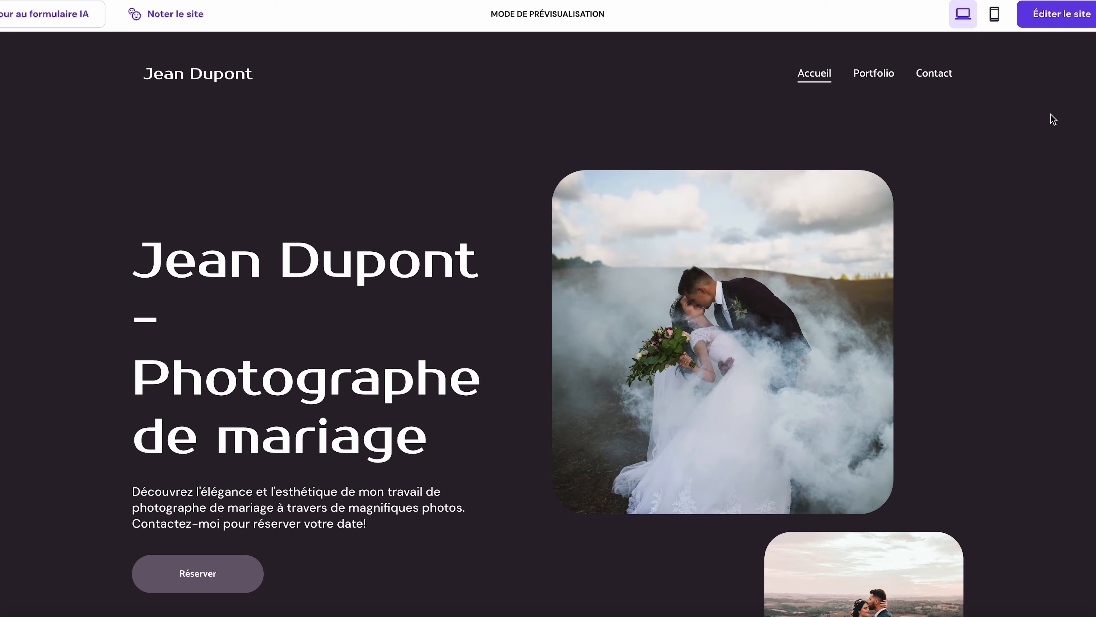
Step: Examine the generated home page preview from the hero section down to the portfolio section
{"action": "scroll", "coordinate": [1053, 119], "scroll_direction": "down", "scroll_amount": 10}
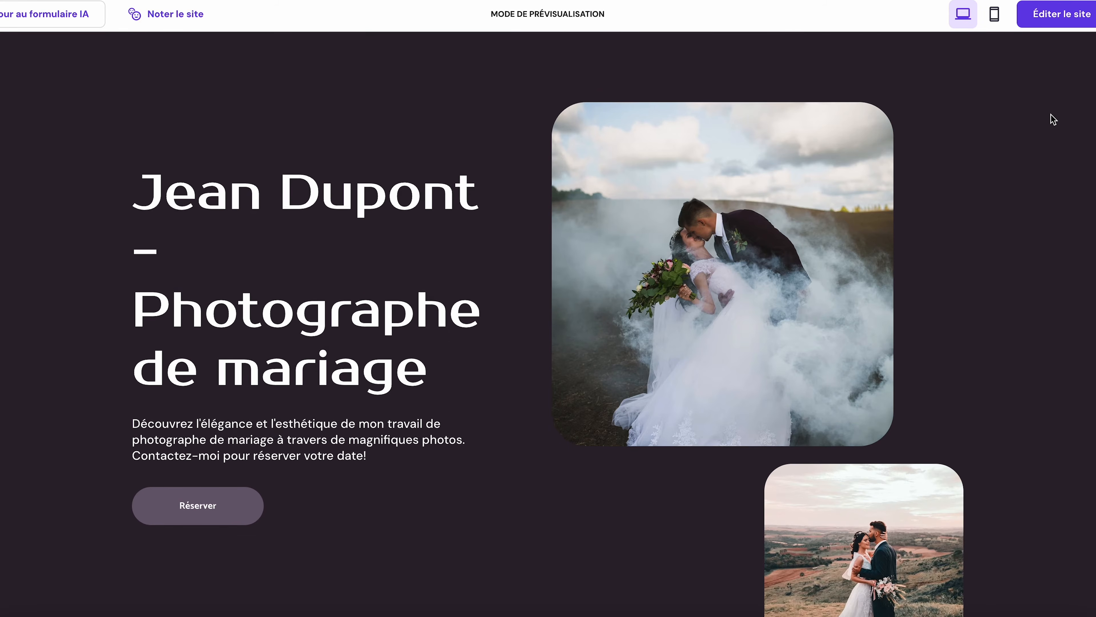
{"action": "scroll", "coordinate": [1053, 120], "scroll_direction": "down", "scroll_amount": 9}
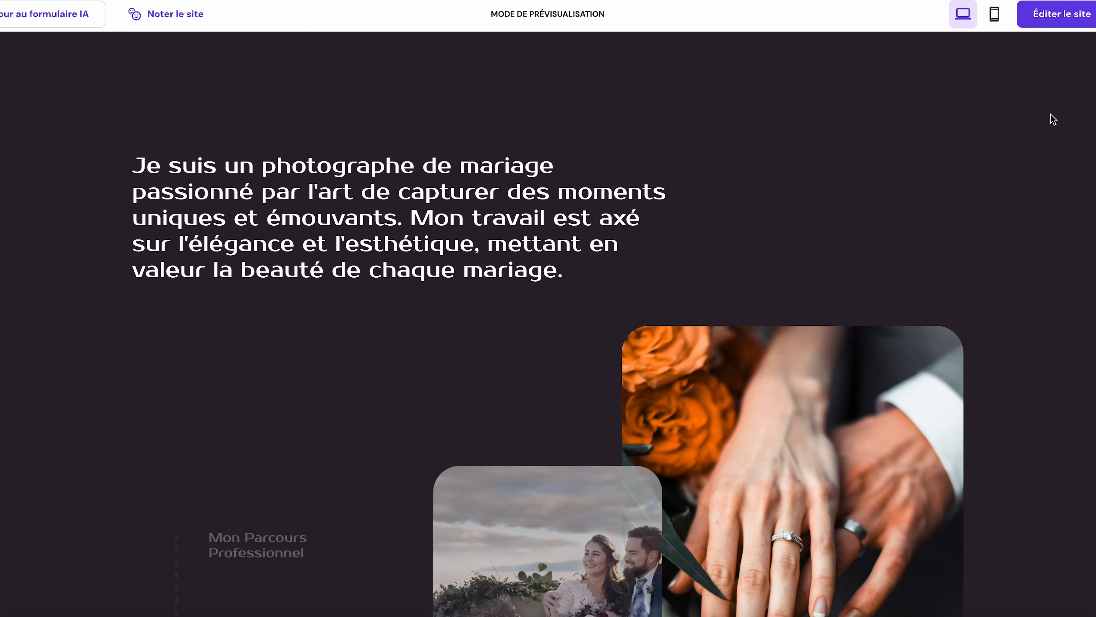
{"action": "scroll", "coordinate": [1053, 120], "scroll_direction": "down", "scroll_amount": 11}
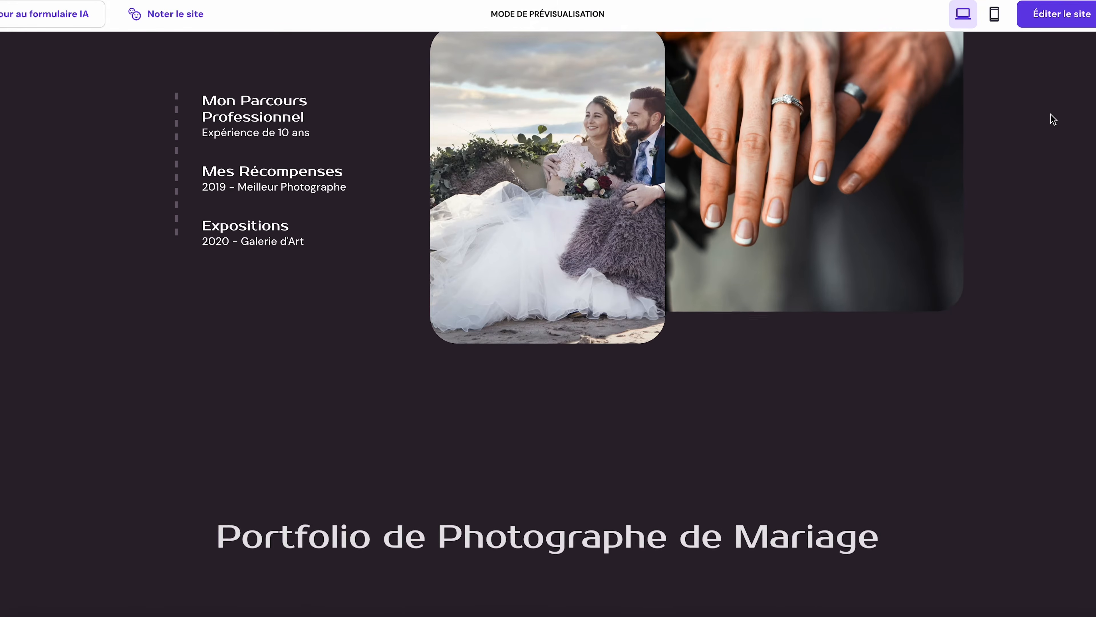
{"action": "scroll", "coordinate": [1053, 120], "scroll_direction": "down", "scroll_amount": 1}
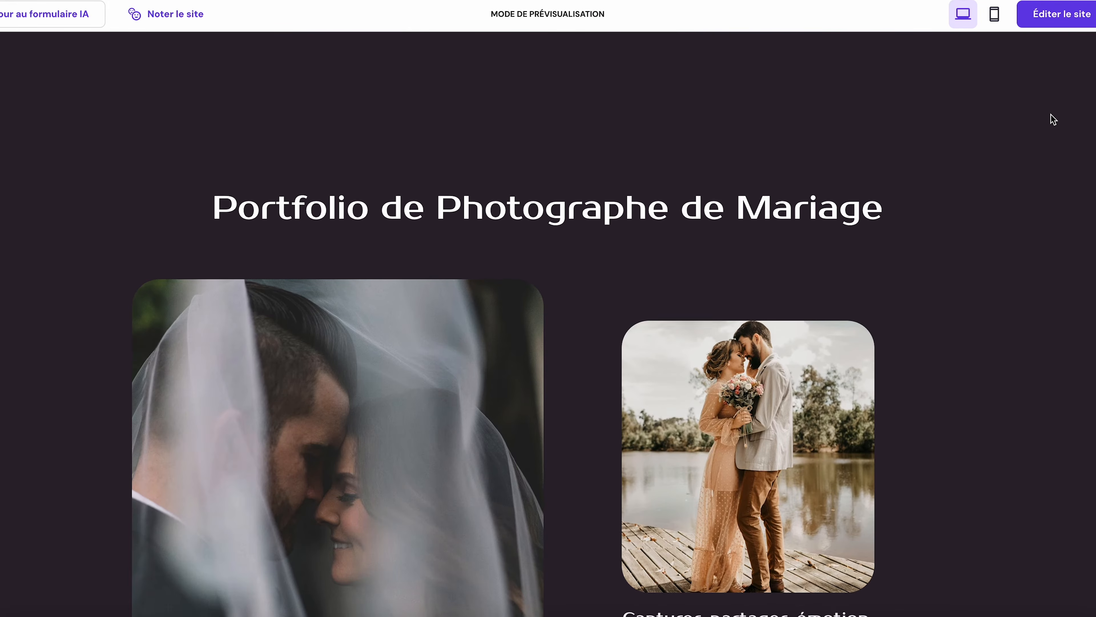
{"action": "scroll", "coordinate": [1053, 120], "scroll_direction": "up", "scroll_amount": 20}
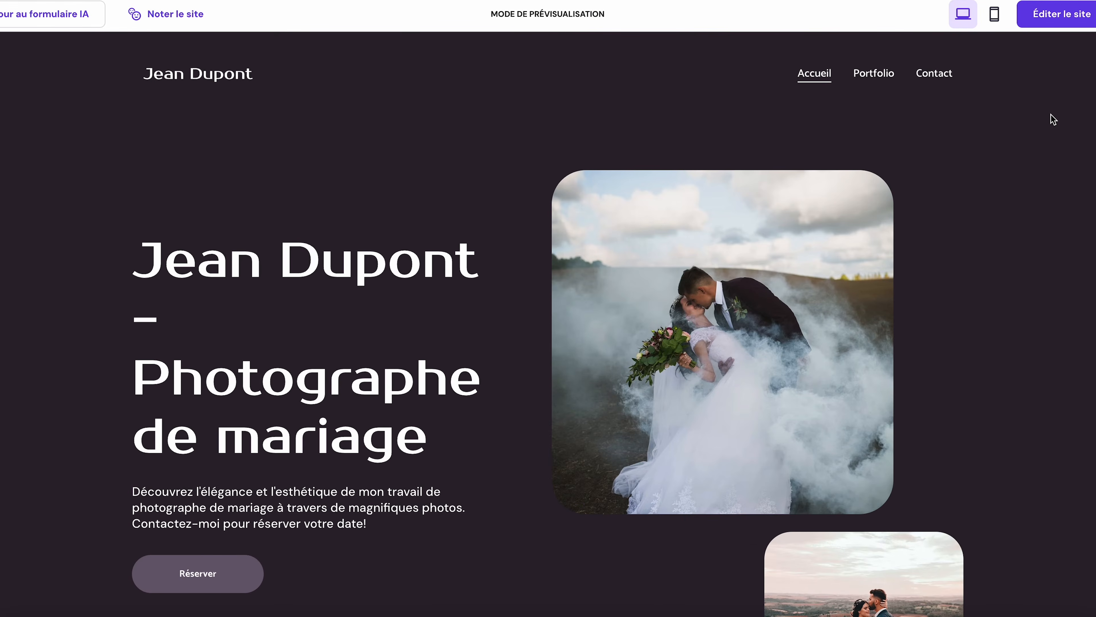
{"action": "mouse_move", "coordinate": [47, 18]}
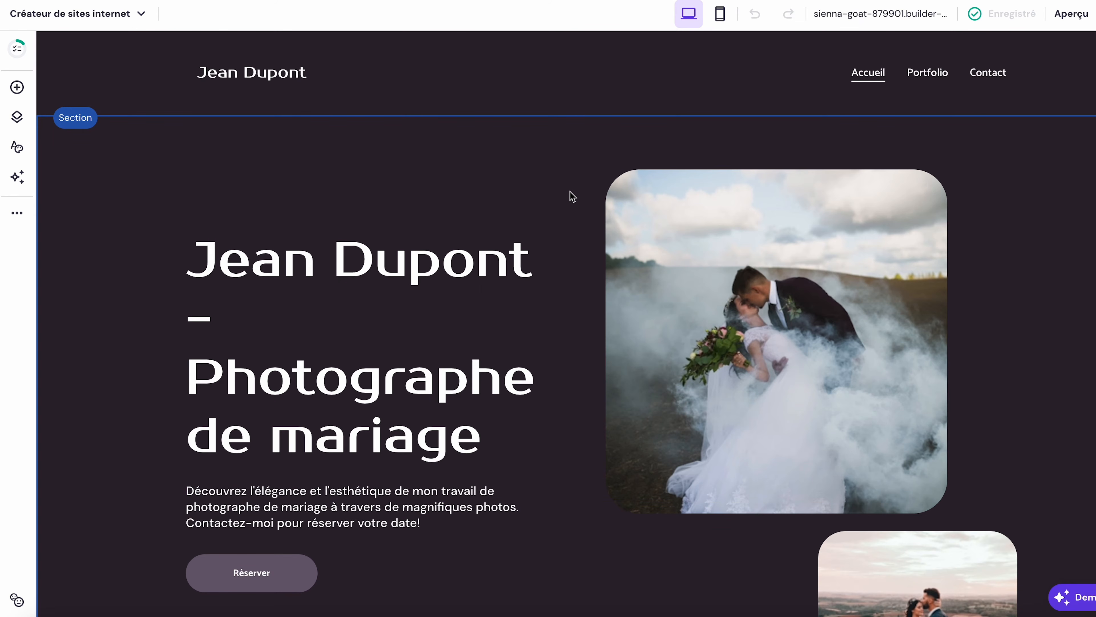
Step: In the site editor, delete the photographer's name and dash from the hero heading, keeping only "Photographe de mariage"
{"action": "scroll", "coordinate": [572, 196], "scroll_direction": "down", "scroll_amount": 2}
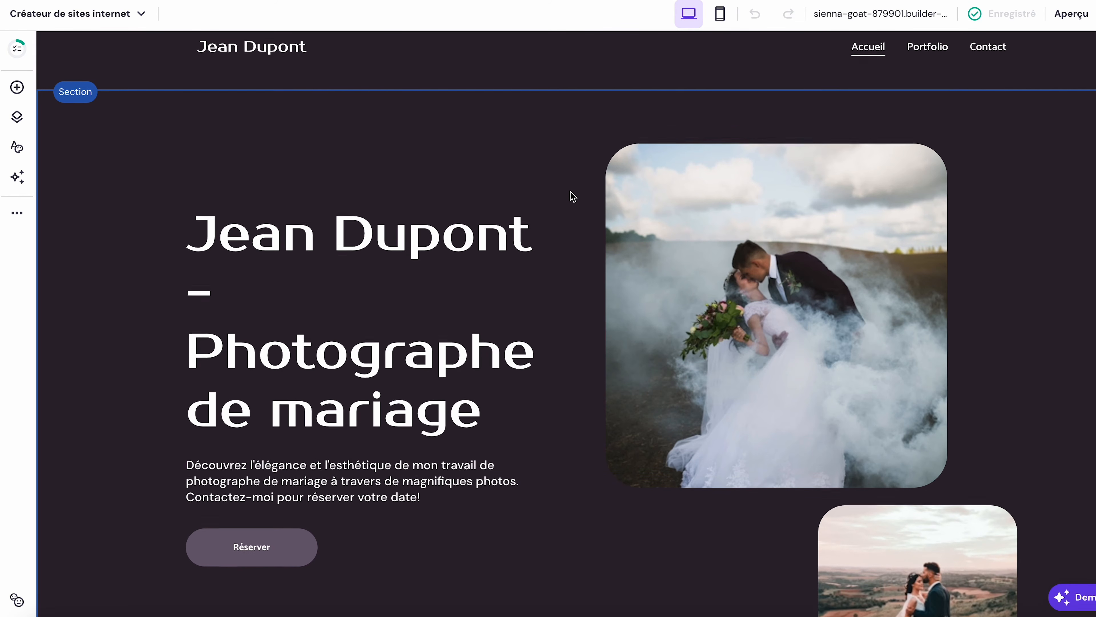
{"action": "left_click", "coordinate": [697, 201]}
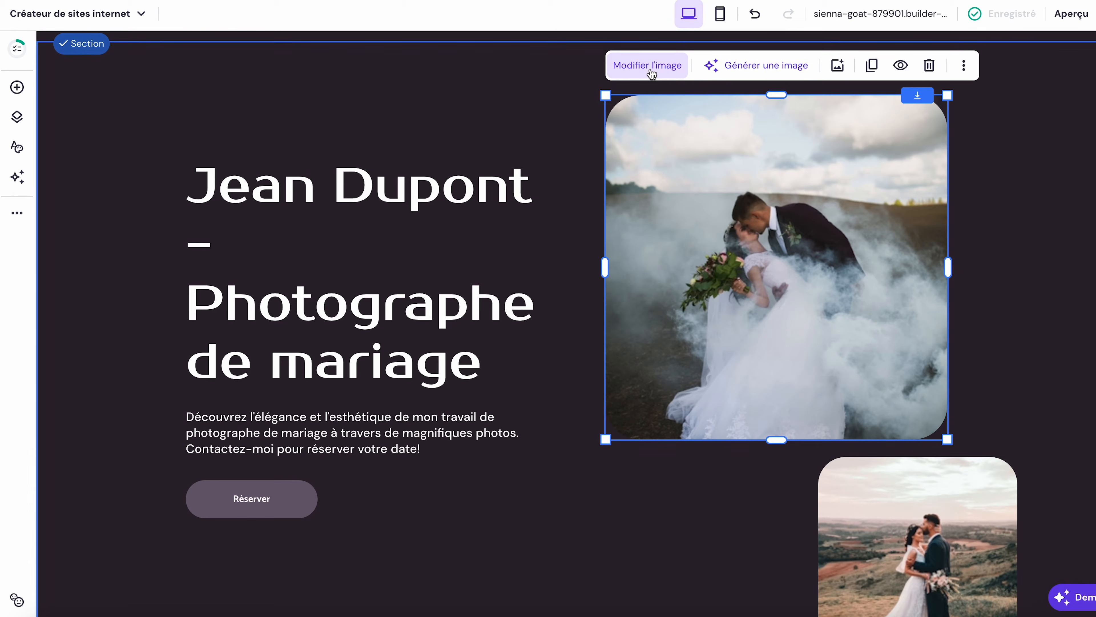
{"action": "left_click", "coordinate": [306, 277]}
{"action": "left_click", "coordinate": [226, 245]}
{"action": "left_click_drag", "start_coordinate": [226, 245], "coordinate": [175, 180]}
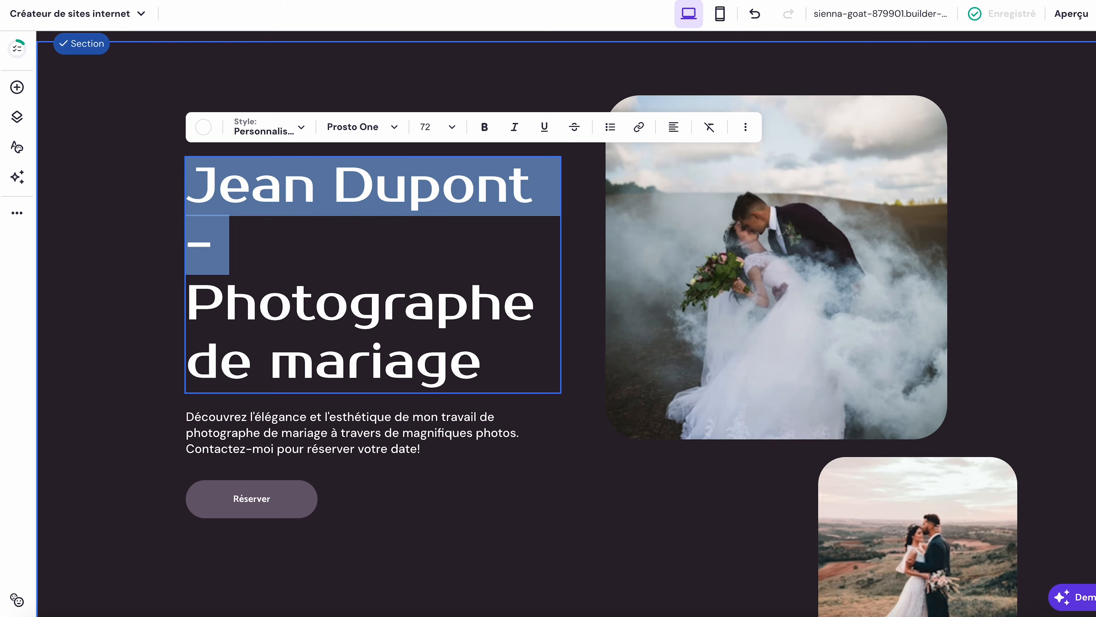
{"action": "key", "text": "BackSpace"}
{"action": "left_click", "coordinate": [548, 387]}
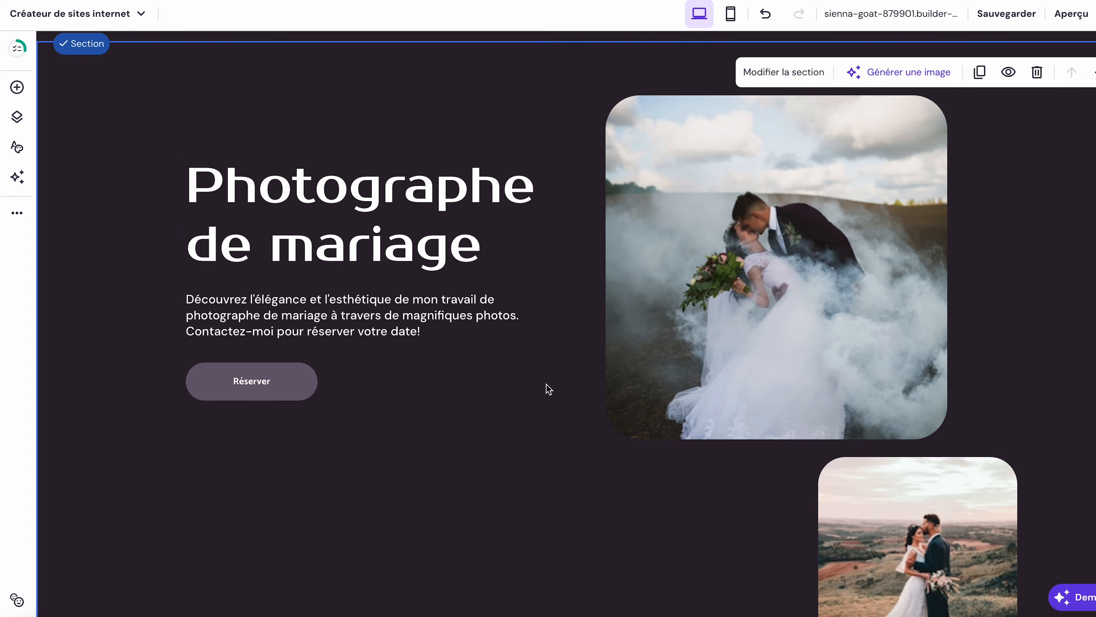
Step: Change the site-wide muted purple #6A5D71 to the pale lilac #E2DCE6 in the website's colour styles
{"action": "scroll", "coordinate": [548, 388], "scroll_direction": "up", "scroll_amount": 2}
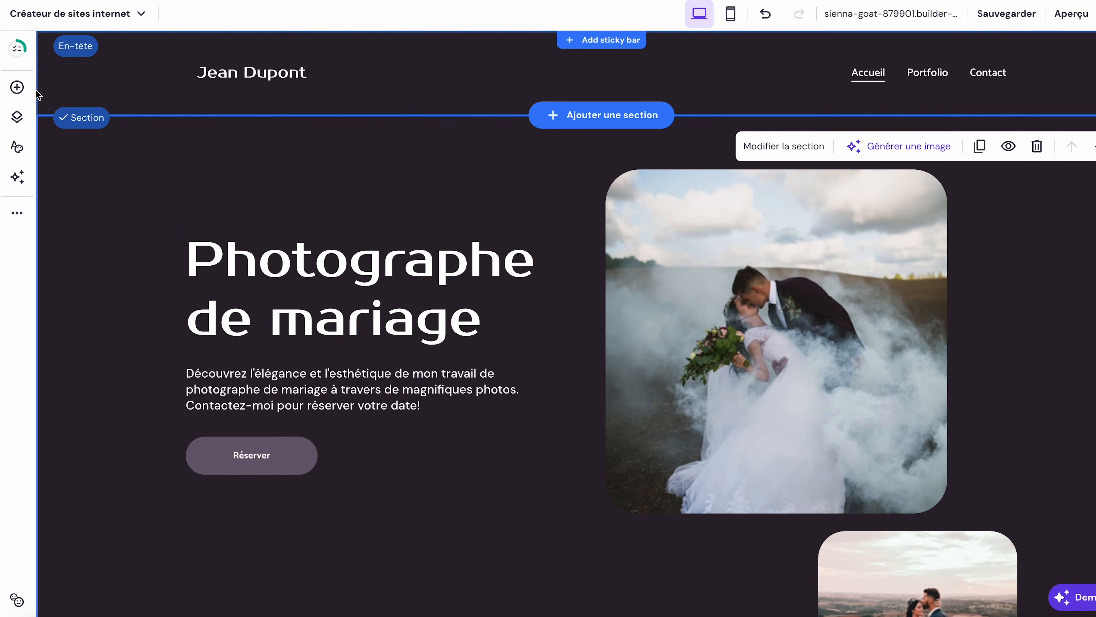
{"action": "left_click", "coordinate": [17, 147]}
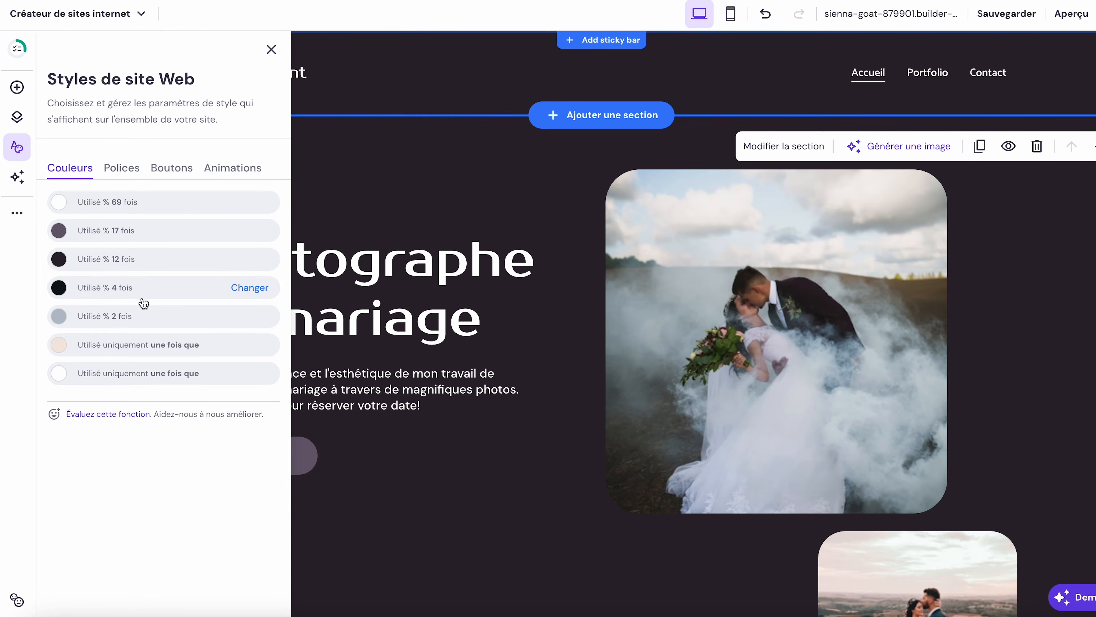
{"action": "left_click", "coordinate": [249, 230]}
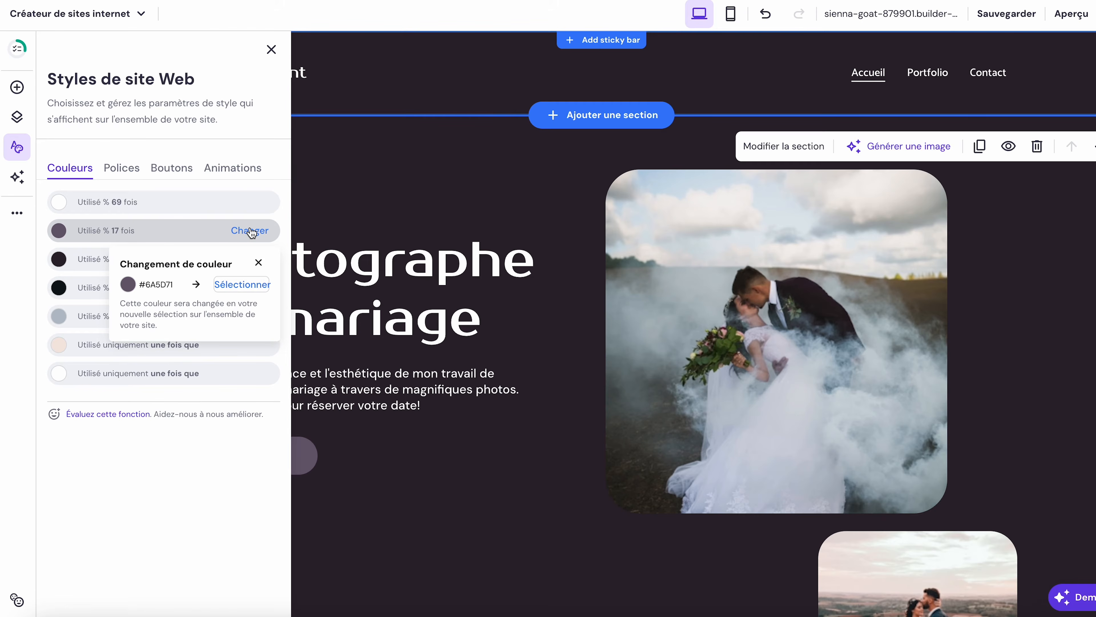
{"action": "left_click", "coordinate": [228, 285]}
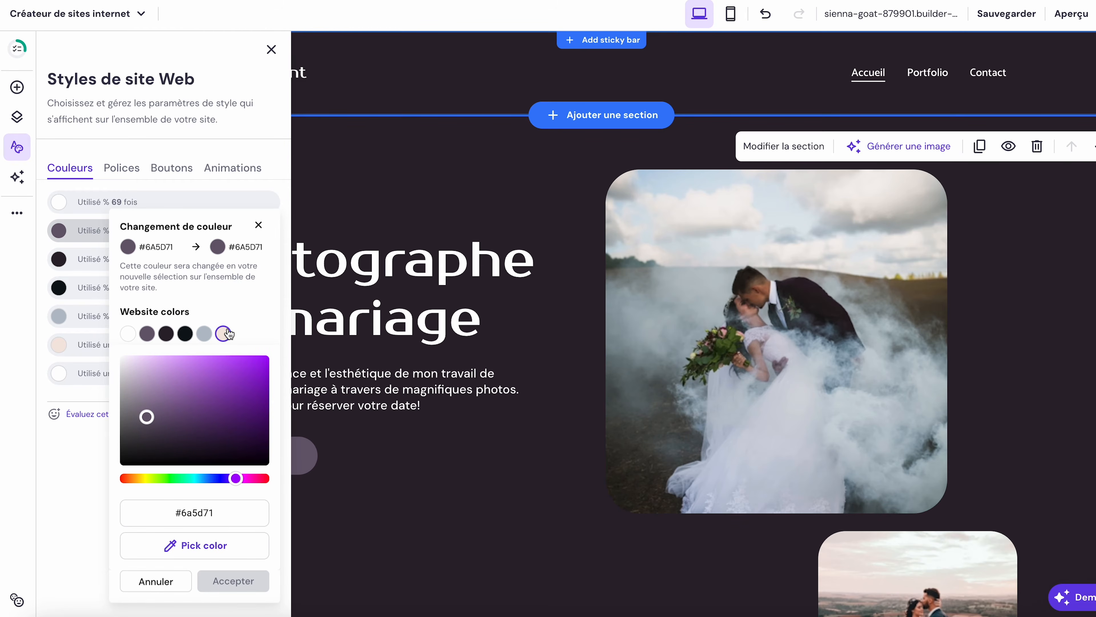
{"action": "left_click", "coordinate": [127, 366]}
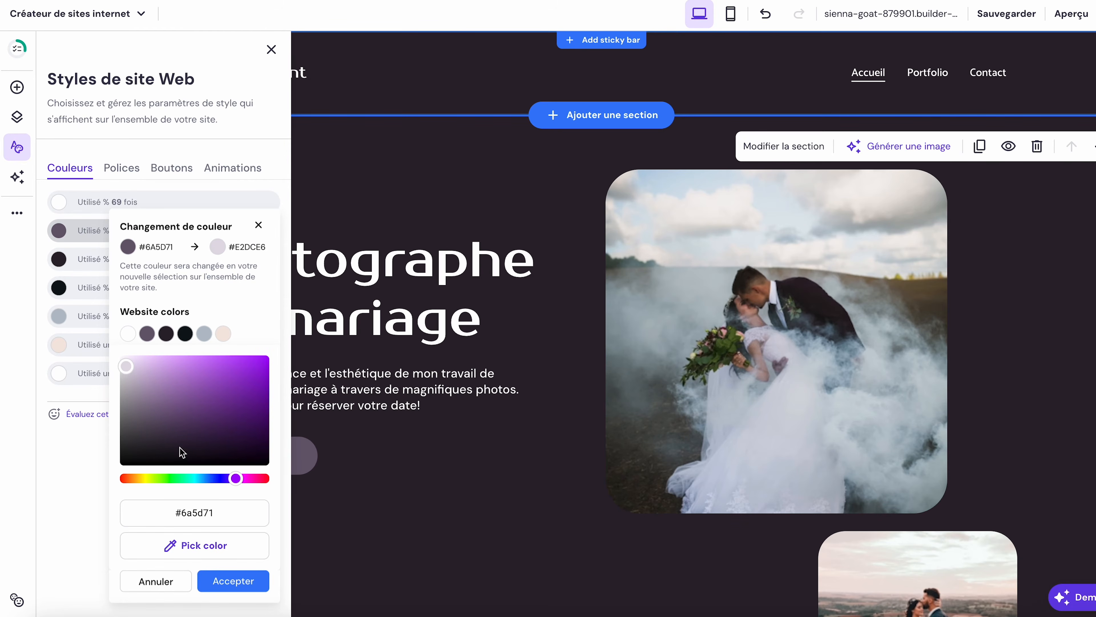
{"action": "left_click", "coordinate": [231, 577]}
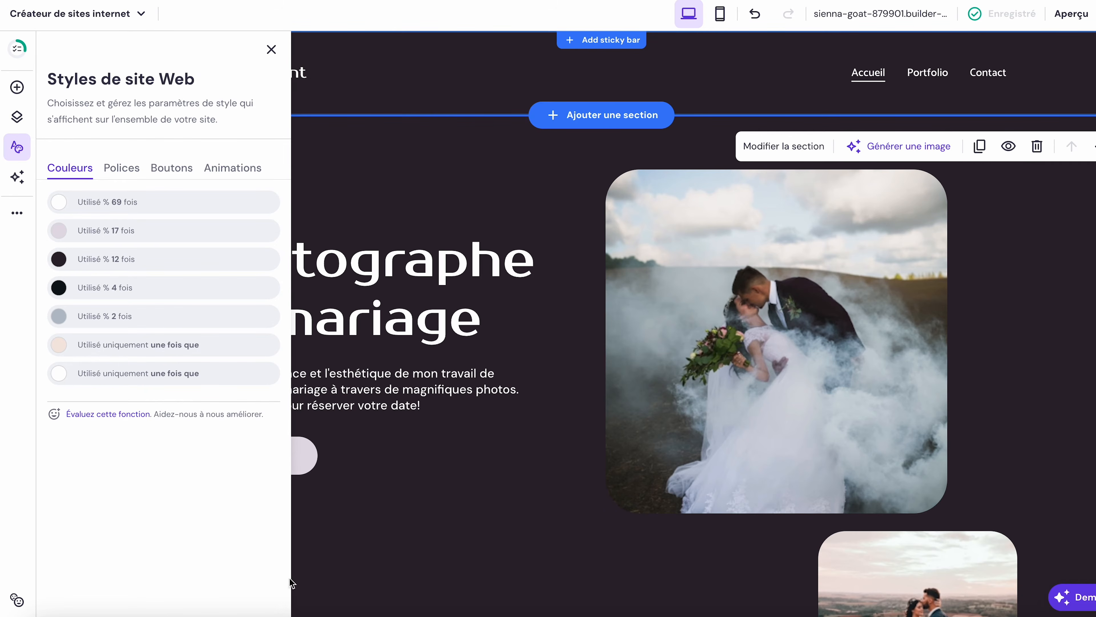
Step: Set the site header's background colour to a light pinkish mauve
{"action": "left_click", "coordinate": [550, 65]}
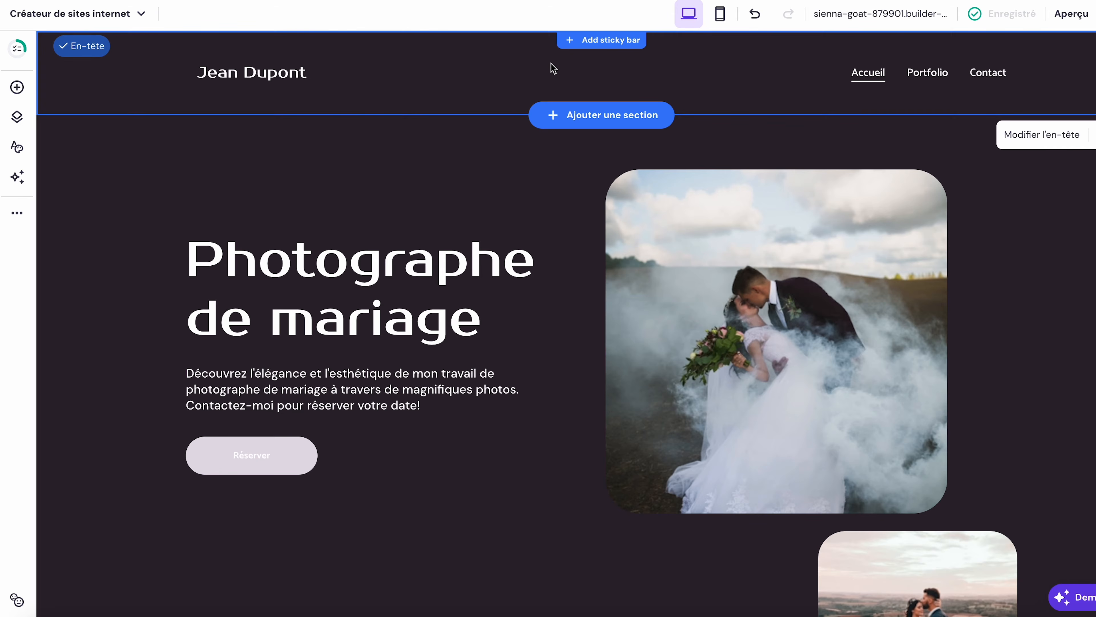
{"action": "left_click", "coordinate": [1045, 134]}
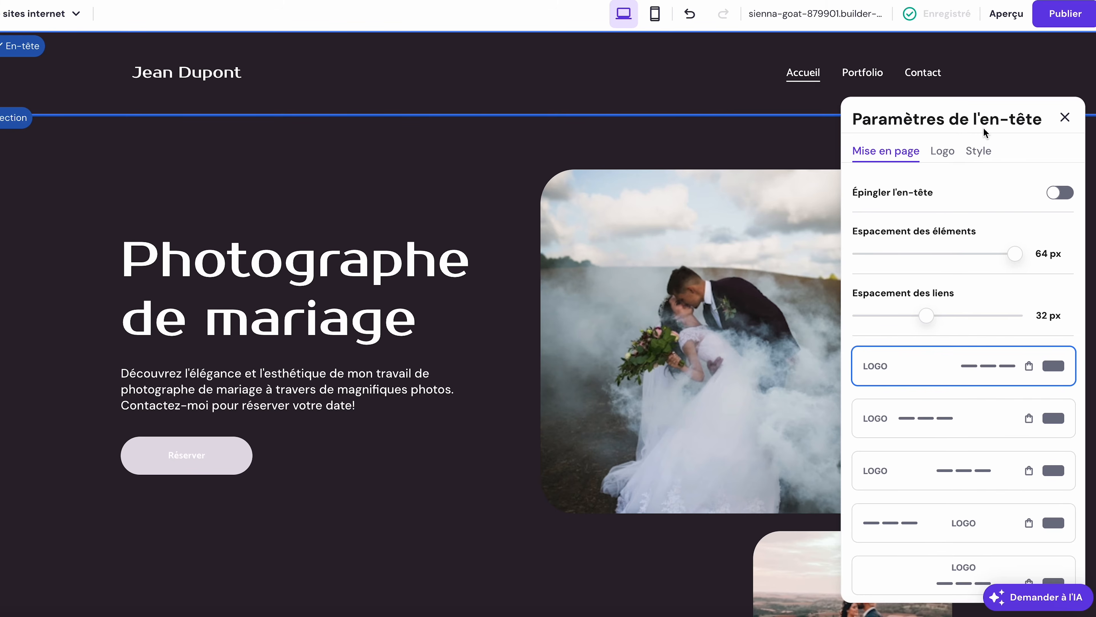
{"action": "left_click", "coordinate": [984, 155]}
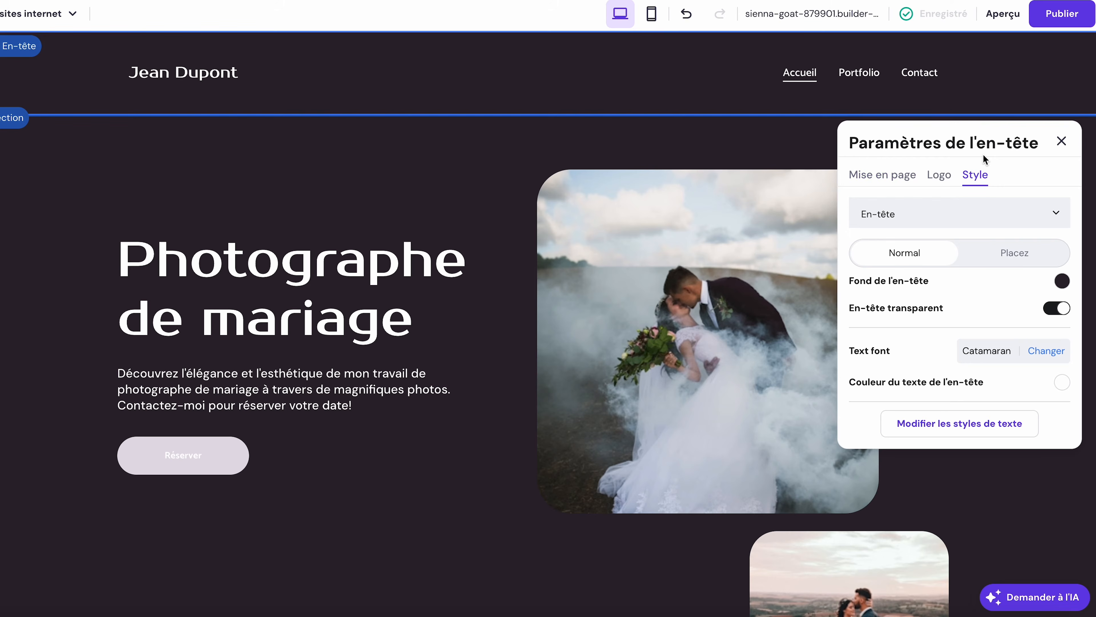
{"action": "left_click", "coordinate": [1062, 280]}
{"action": "left_click", "coordinate": [714, 353]}
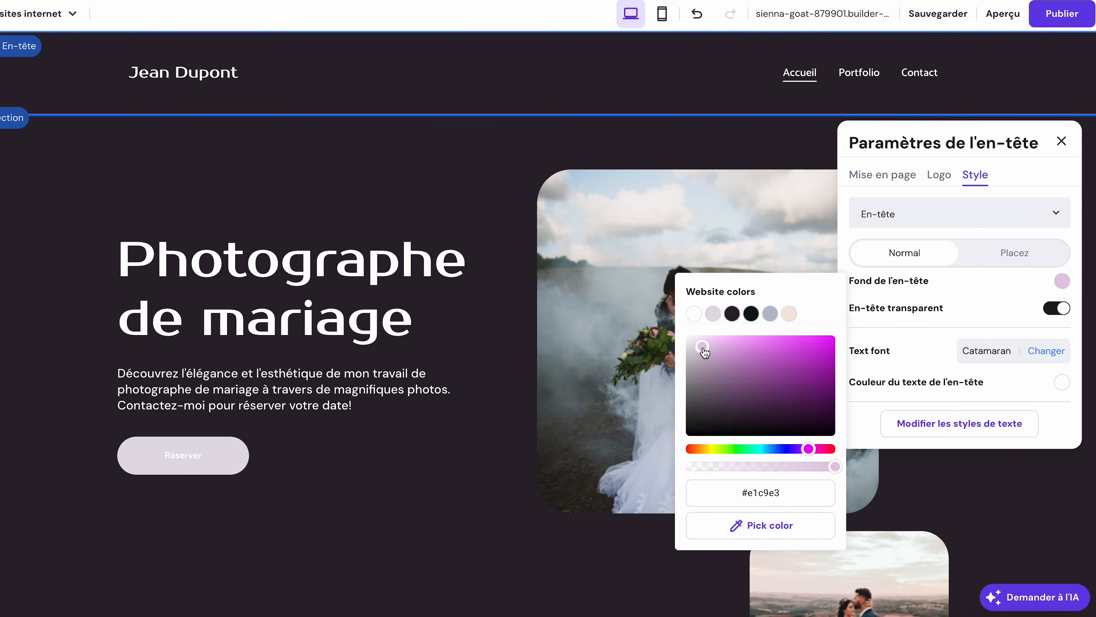
{"action": "left_click", "coordinate": [464, 157]}
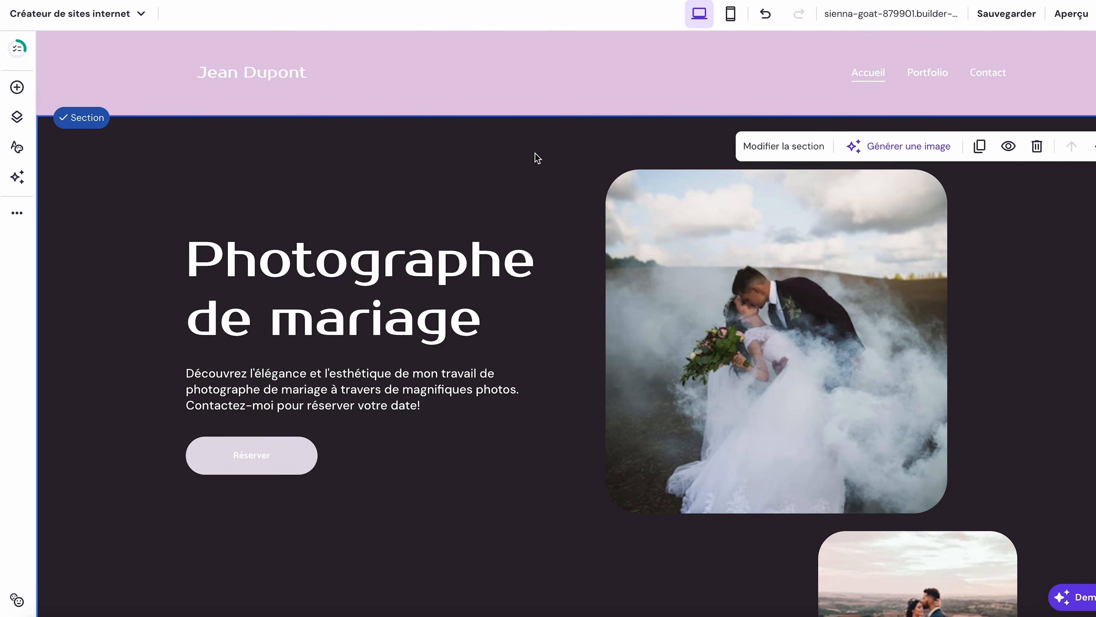
Step: Set the website's fonts to the Playfair Display pairing with Montserrat paragraph text
{"action": "left_click", "coordinate": [17, 146]}
{"action": "left_click", "coordinate": [181, 434]}
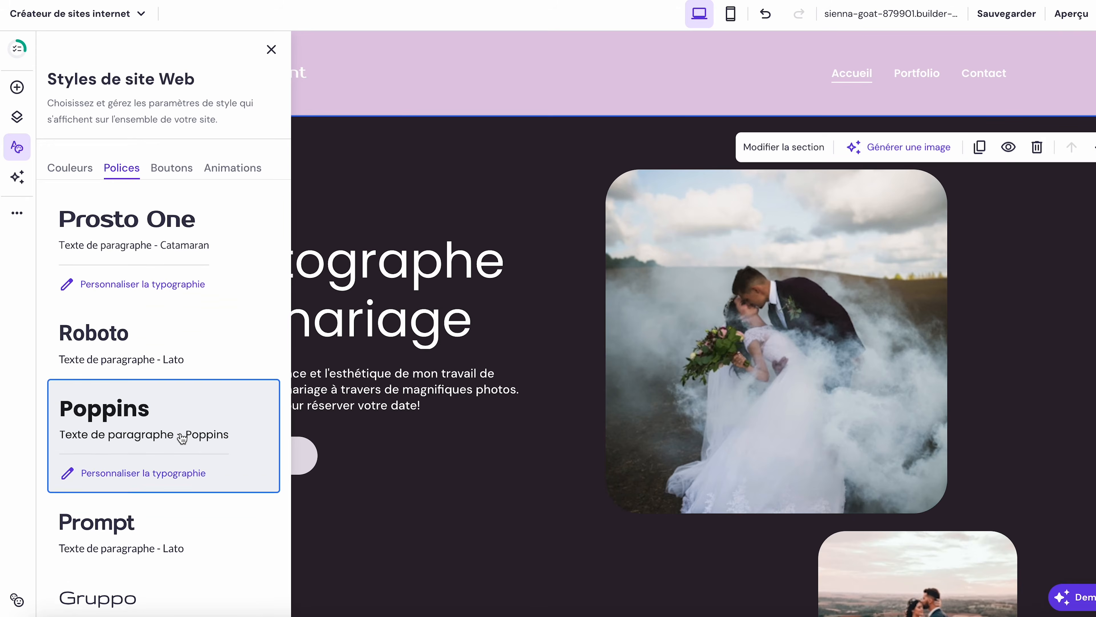
{"action": "scroll", "coordinate": [177, 468], "scroll_direction": "down", "scroll_amount": 3}
{"action": "scroll", "coordinate": [176, 470], "scroll_direction": "down", "scroll_amount": 2}
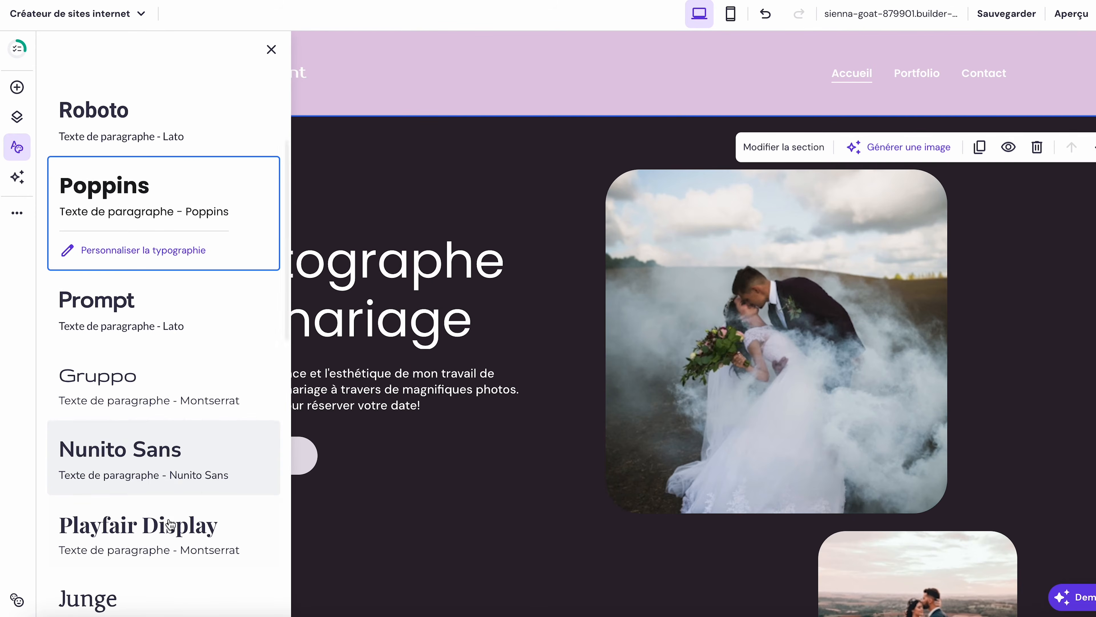
{"action": "left_click", "coordinate": [171, 533]}
{"action": "left_click", "coordinate": [509, 479]}
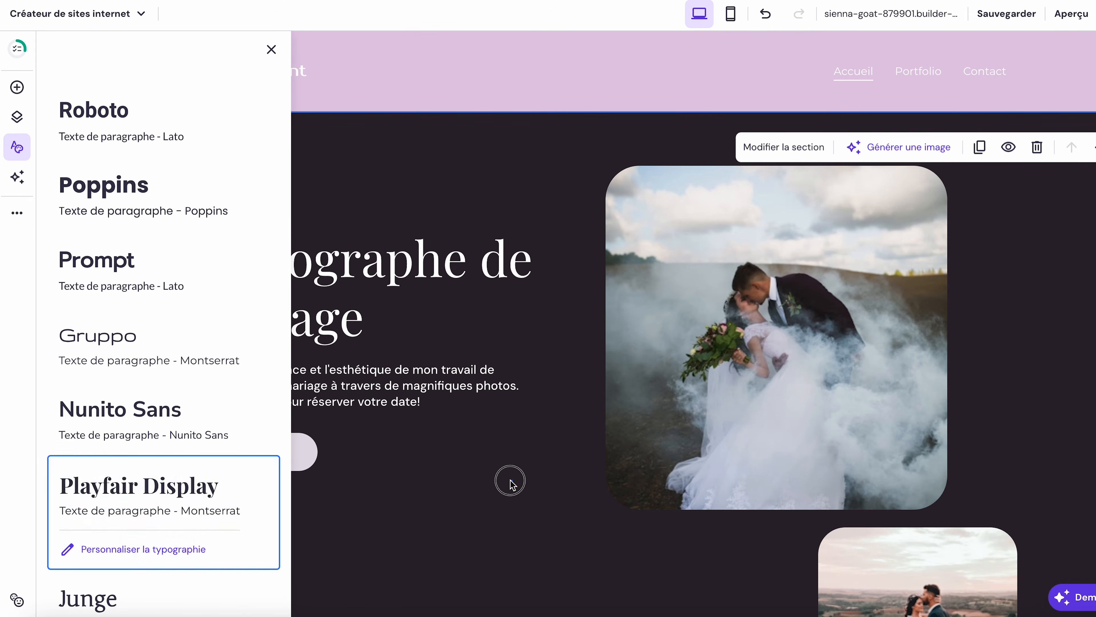
Step: Move the large hero photo slightly to the right and place social icons beside the Réserver button
{"action": "left_click", "coordinate": [676, 344]}
{"action": "left_click_drag", "start_coordinate": [677, 344], "coordinate": [709, 343]}
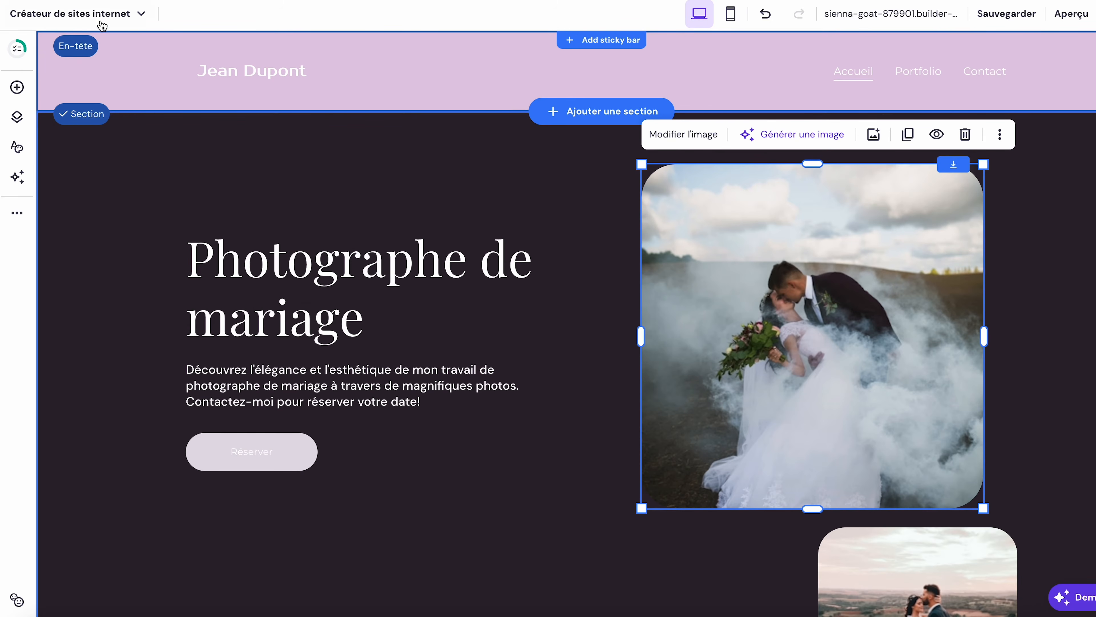
{"action": "left_click", "coordinate": [17, 89]}
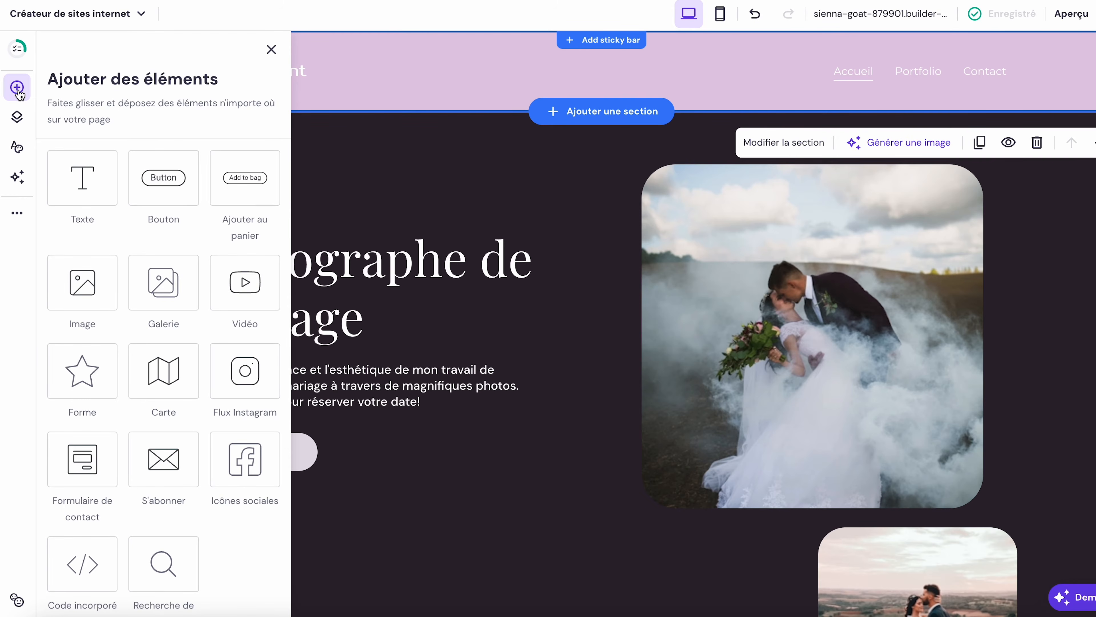
{"action": "left_click_drag", "start_coordinate": [244, 458], "coordinate": [412, 453]}
{"action": "left_click", "coordinate": [448, 497]}
Step: Extend the hero section's lower edge slightly below the small couple photo
{"action": "scroll", "coordinate": [606, 347], "scroll_direction": "down", "scroll_amount": 5}
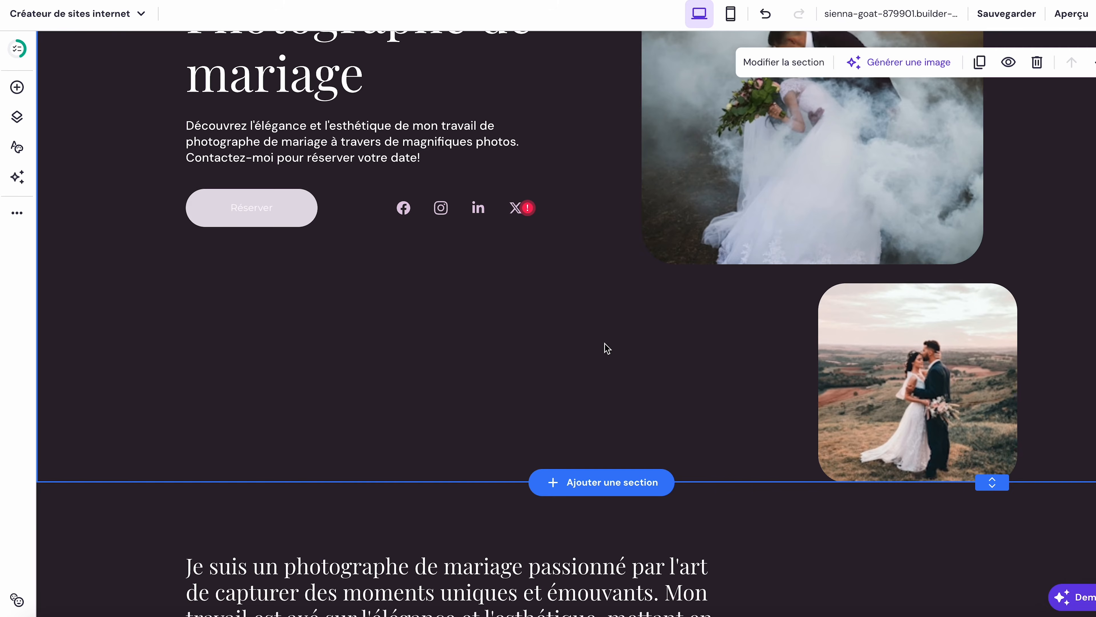
{"action": "left_click_drag", "start_coordinate": [991, 483], "coordinate": [990, 537]}
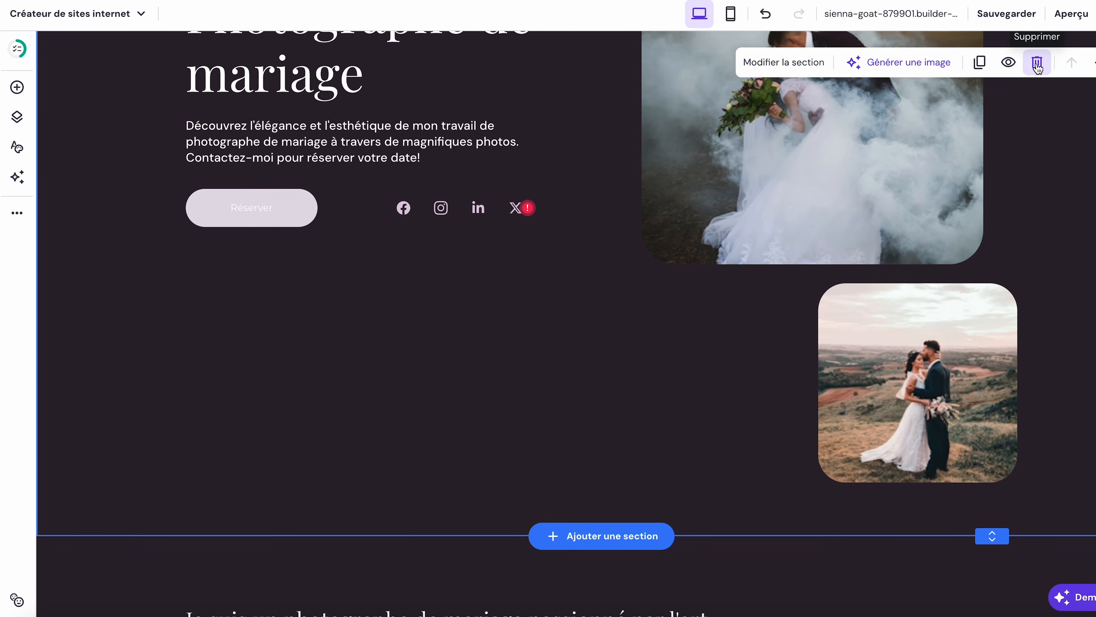
Step: Open the site's page list and the option for adding a page
{"action": "left_click", "coordinate": [18, 123]}
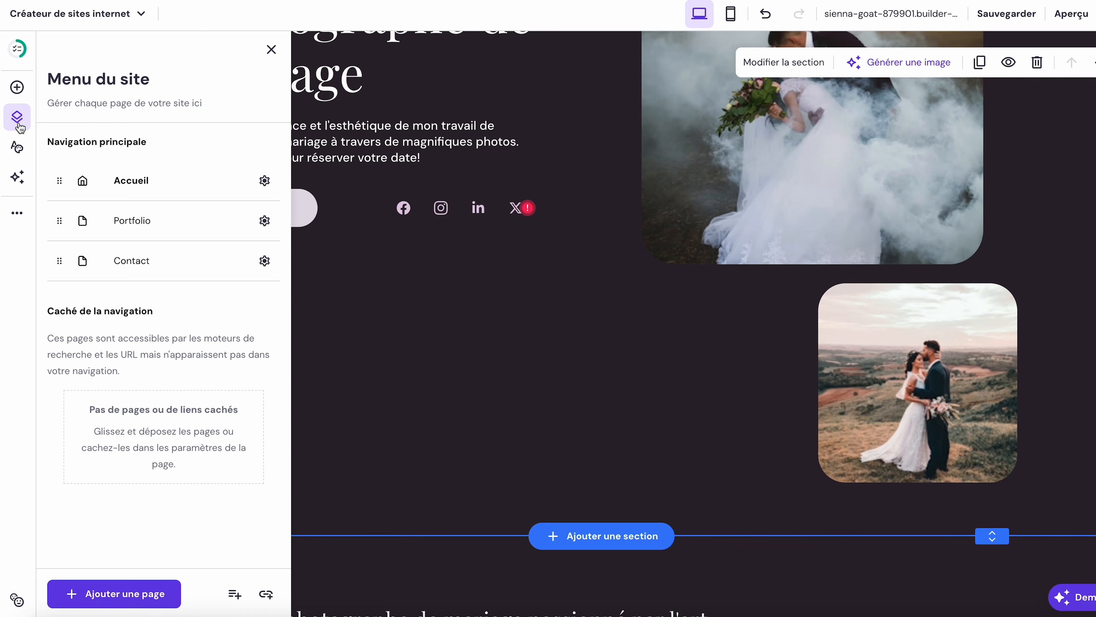
{"action": "left_click", "coordinate": [132, 601]}
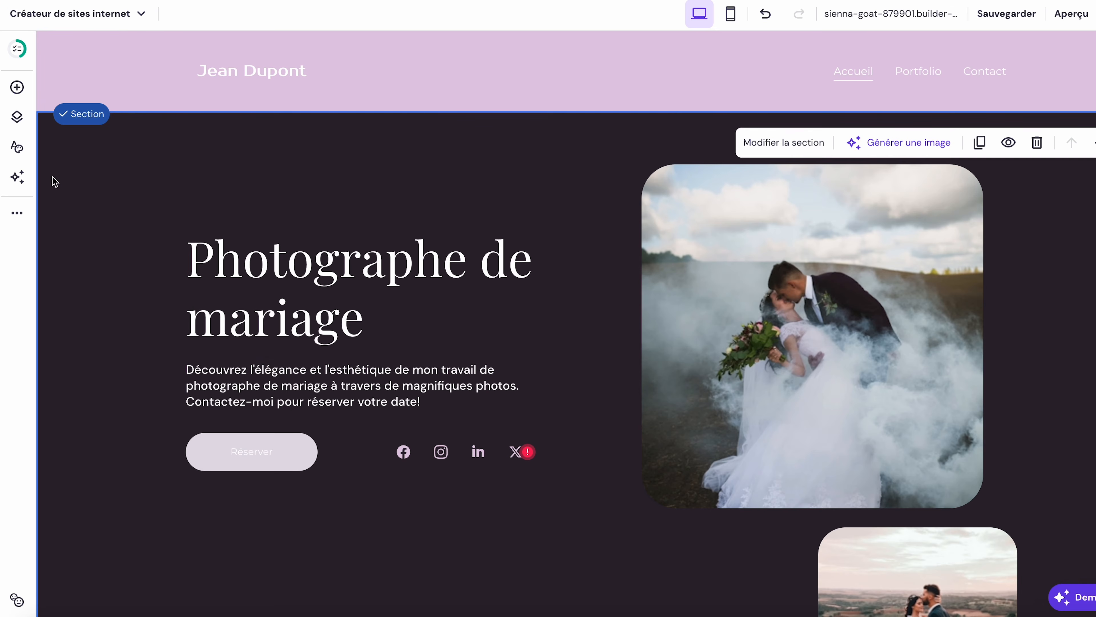
Step: Run the AI heatmap on the home page and examine where visitors' attention is predicted
{"action": "left_click", "coordinate": [19, 187]}
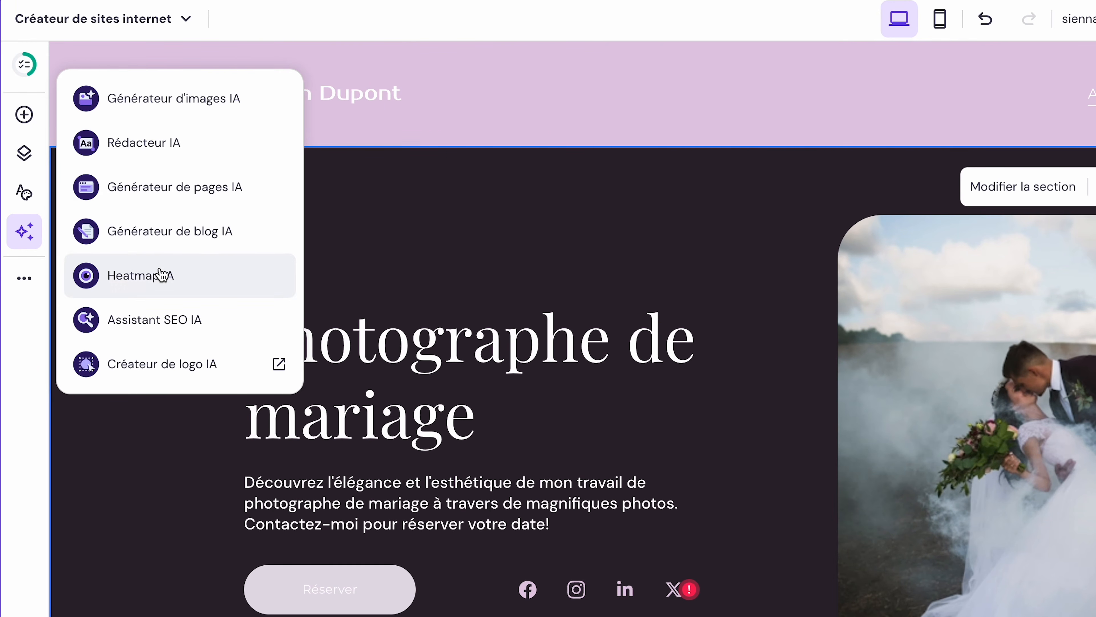
{"action": "left_click", "coordinate": [160, 279]}
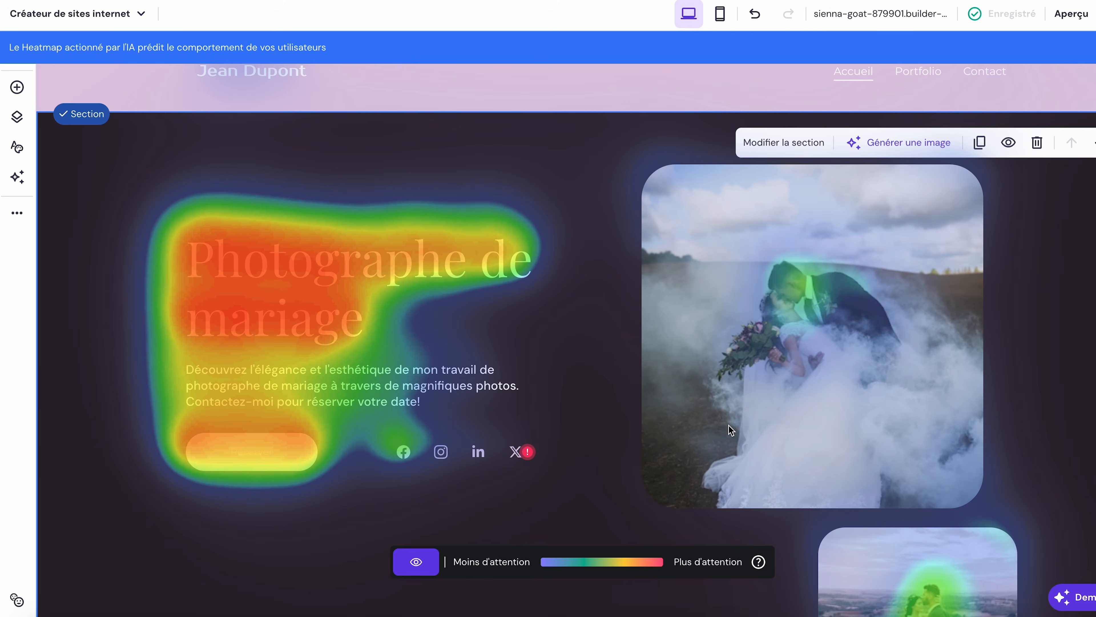
{"action": "scroll", "coordinate": [615, 228], "scroll_direction": "down", "scroll_amount": 10}
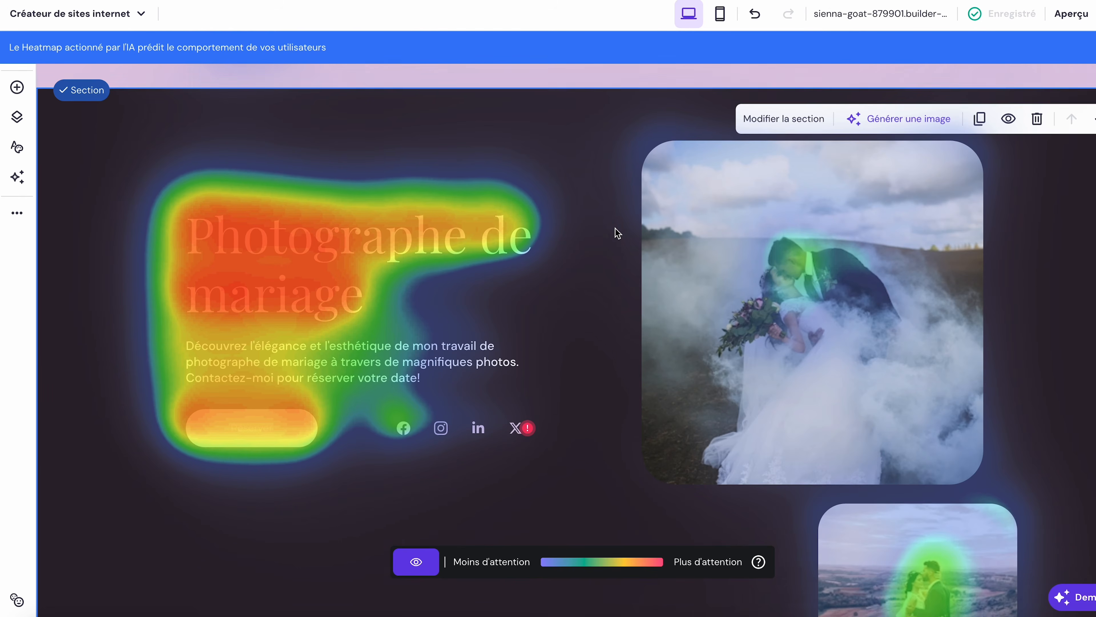
{"action": "scroll", "coordinate": [615, 228], "scroll_direction": "down", "scroll_amount": 10}
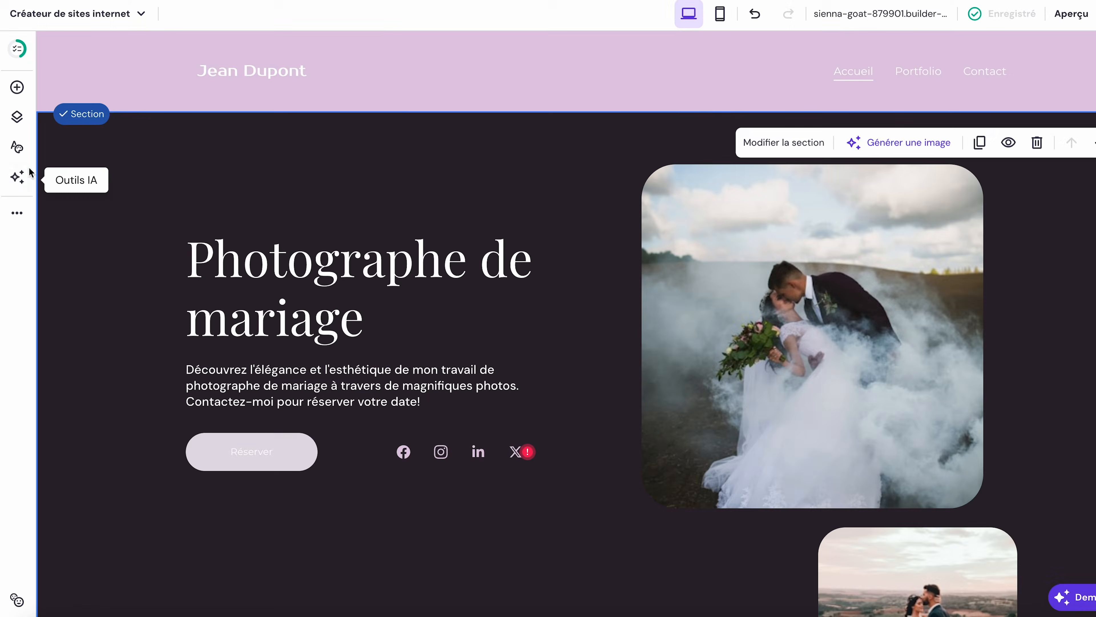
Step: Open the AI logo maker and edit the camera logo for "photographe de mariage" in Minimalistic style
{"action": "left_click", "coordinate": [13, 182]}
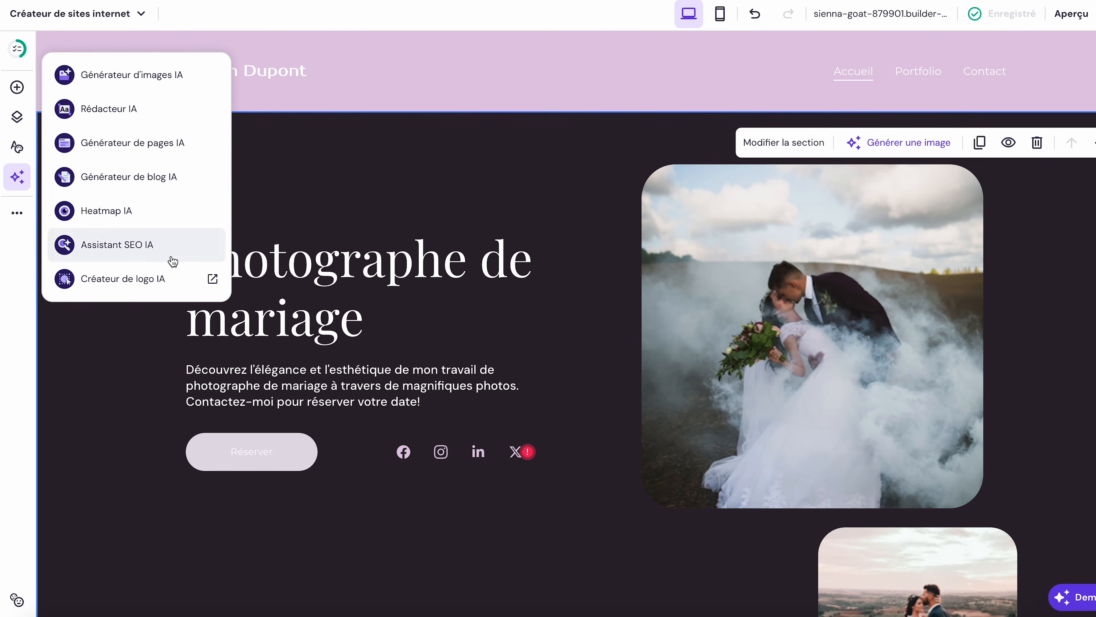
{"action": "left_click", "coordinate": [123, 278]}
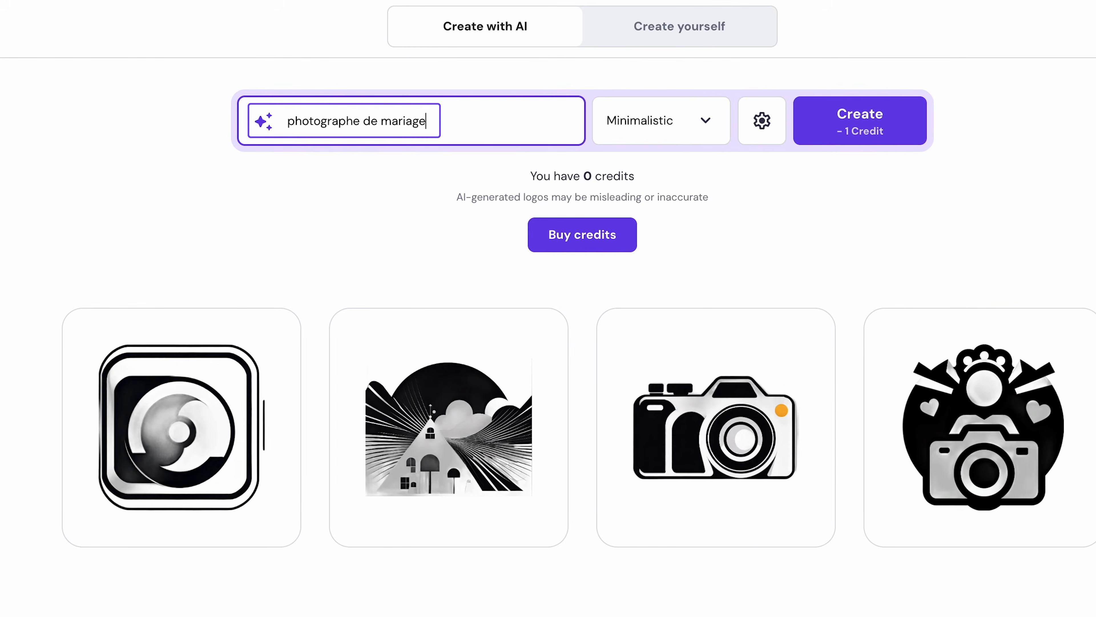
{"action": "mouse_move", "coordinate": [730, 426]}
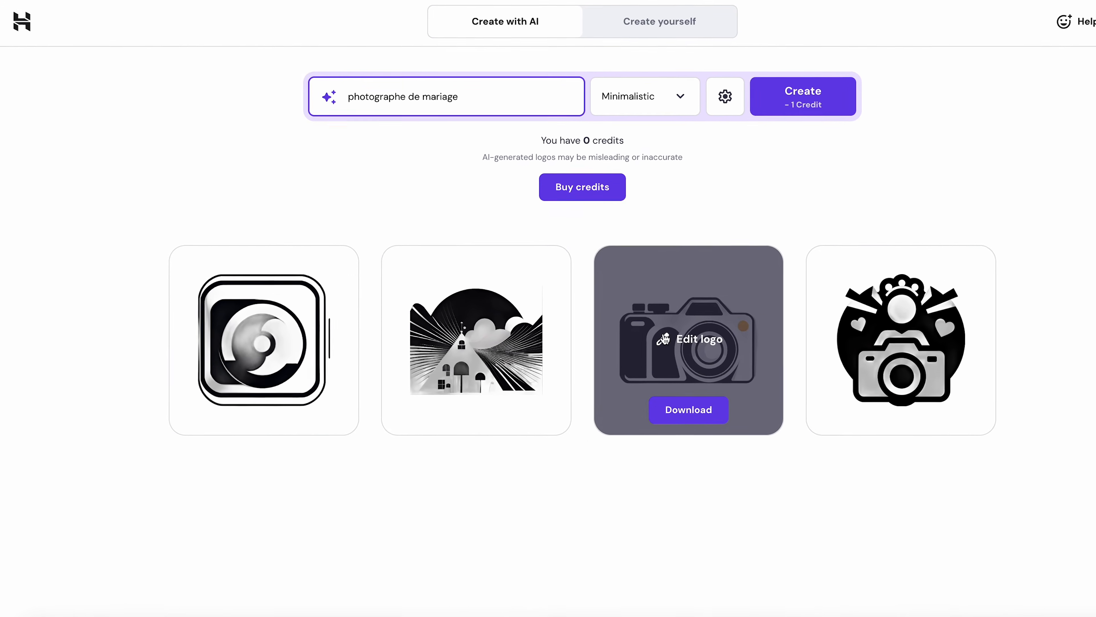
{"action": "left_click", "coordinate": [699, 335]}
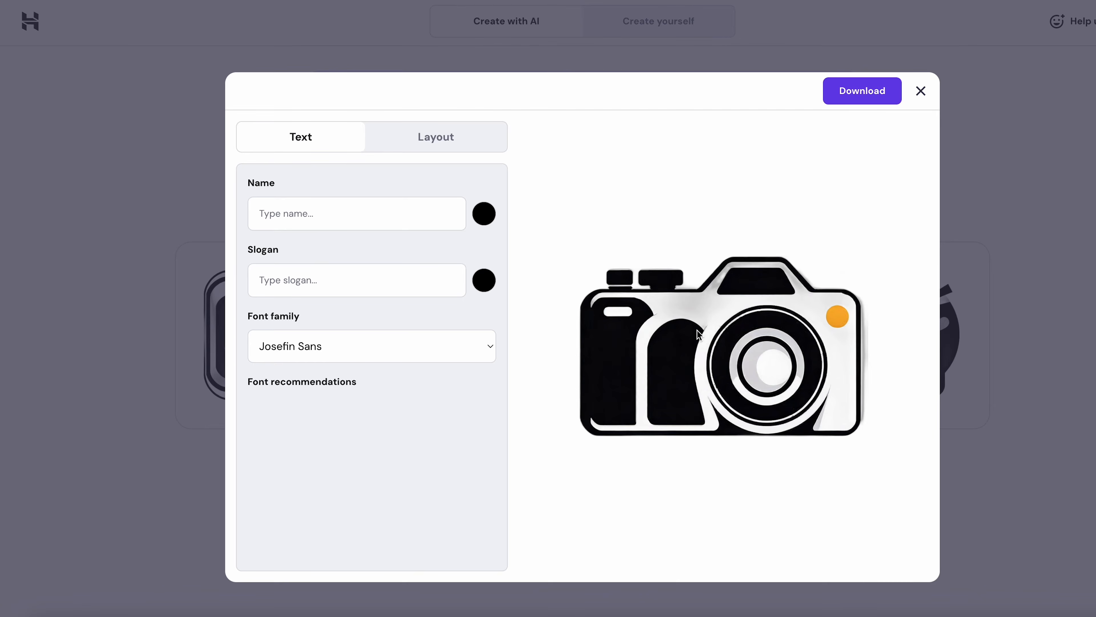
Step: Enter the photographer's full name in the camera logo and apply a bold rounded sans-serif from the font recommendations
{"action": "left_click", "coordinate": [394, 213]}
{"action": "type", "text": "Jean Dupont"}
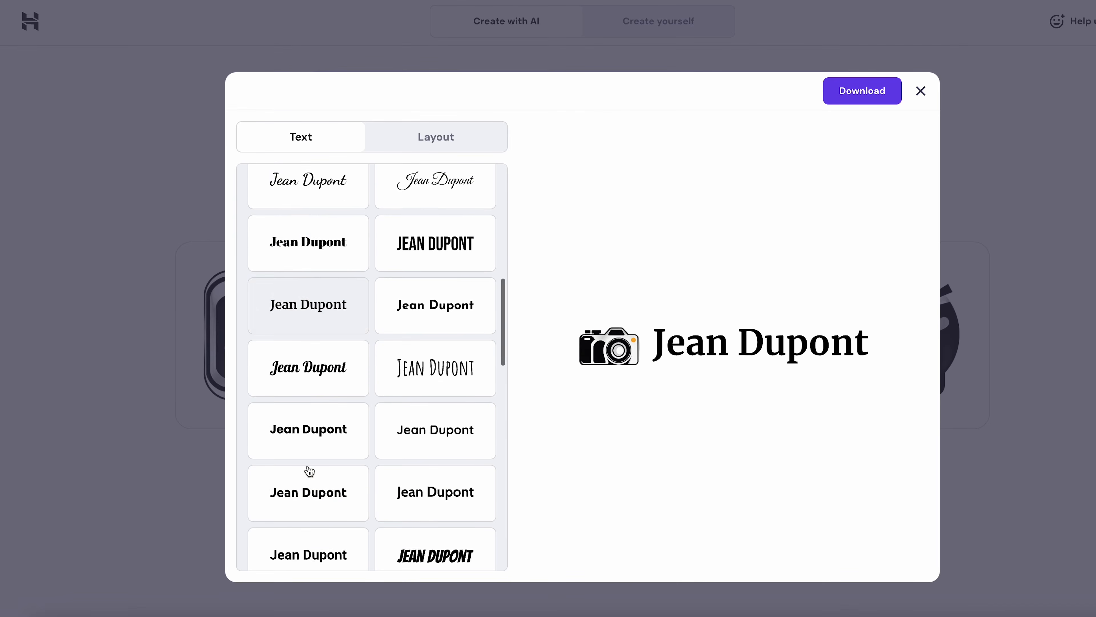
{"action": "scroll", "coordinate": [308, 469], "scroll_direction": "down", "scroll_amount": 1}
{"action": "left_click", "coordinate": [309, 470]}
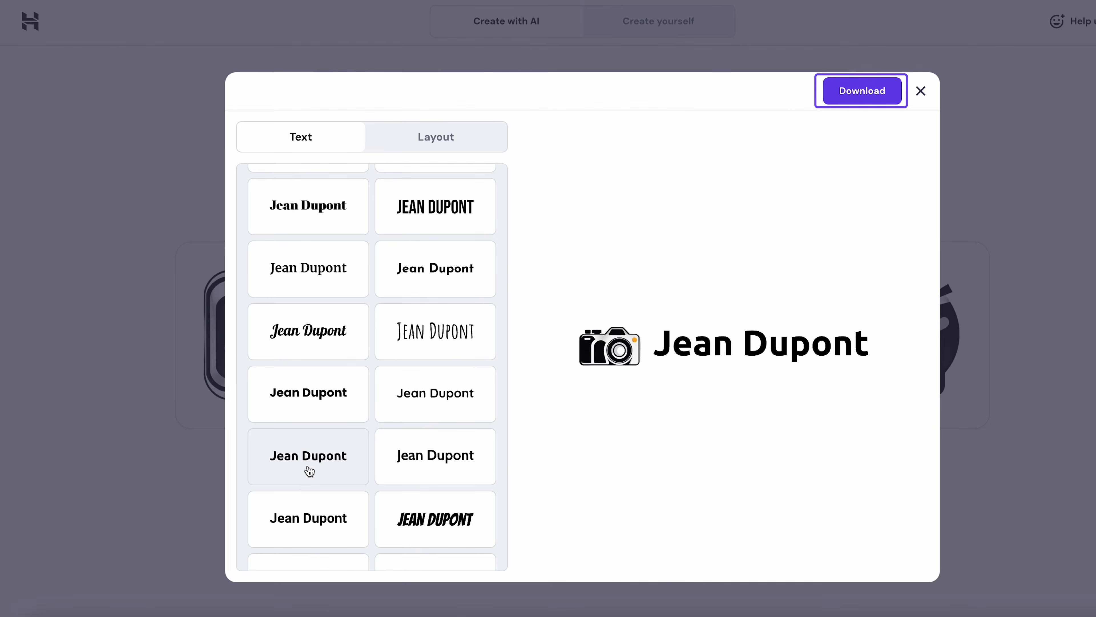
{"action": "scroll", "coordinate": [308, 470], "scroll_direction": "up", "scroll_amount": 5}
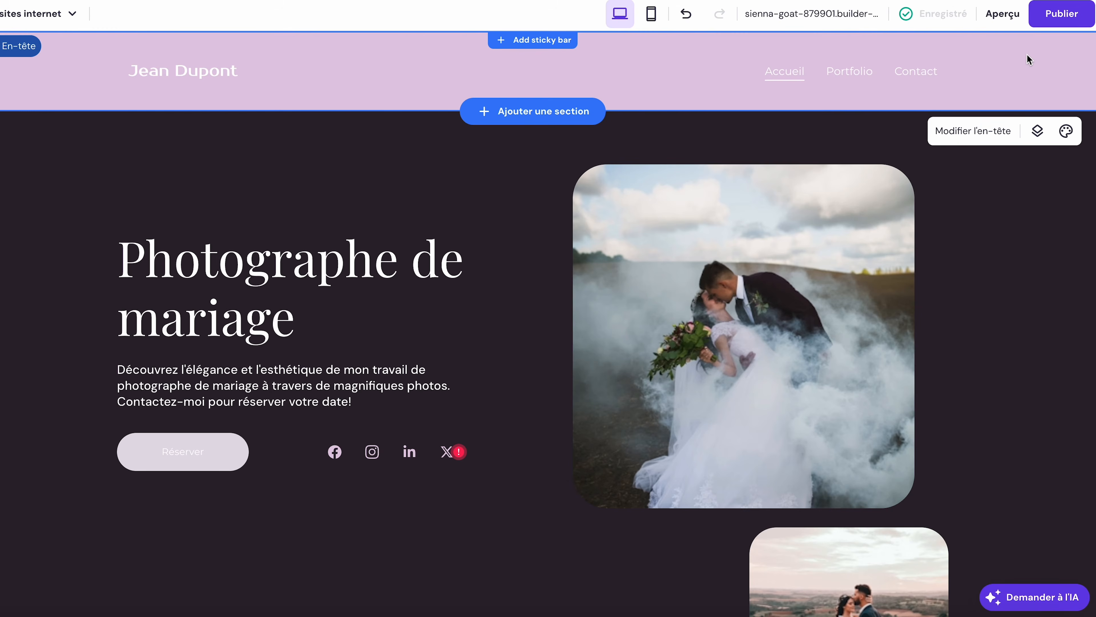
Step: Use the camera logo with the photographer's name in the site header and increase its width
{"action": "left_click", "coordinate": [972, 137]}
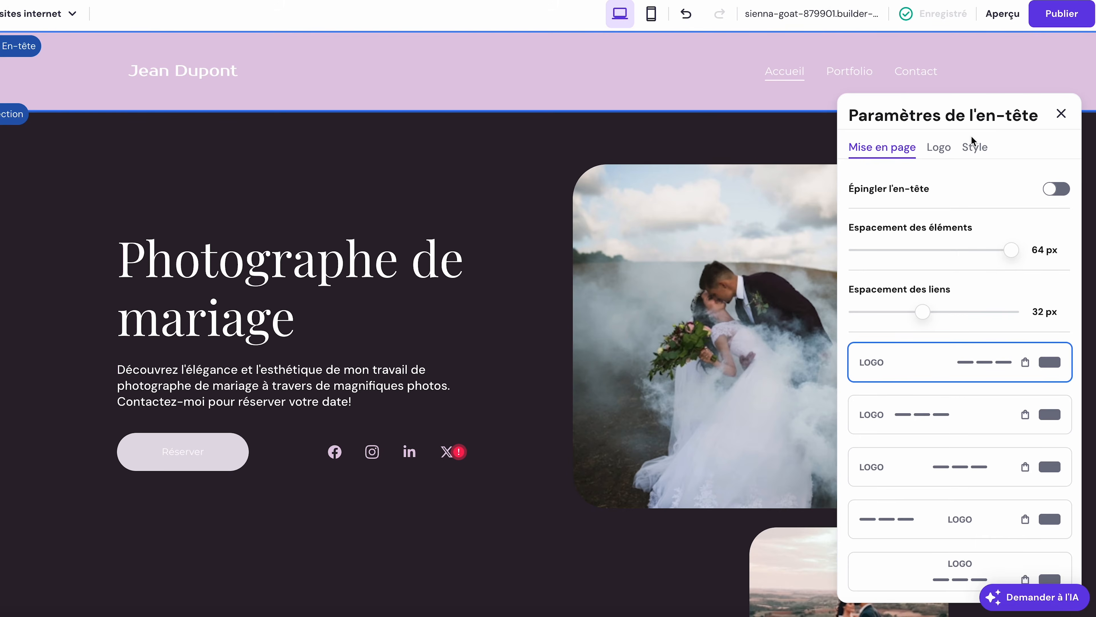
{"action": "left_click", "coordinate": [944, 149]}
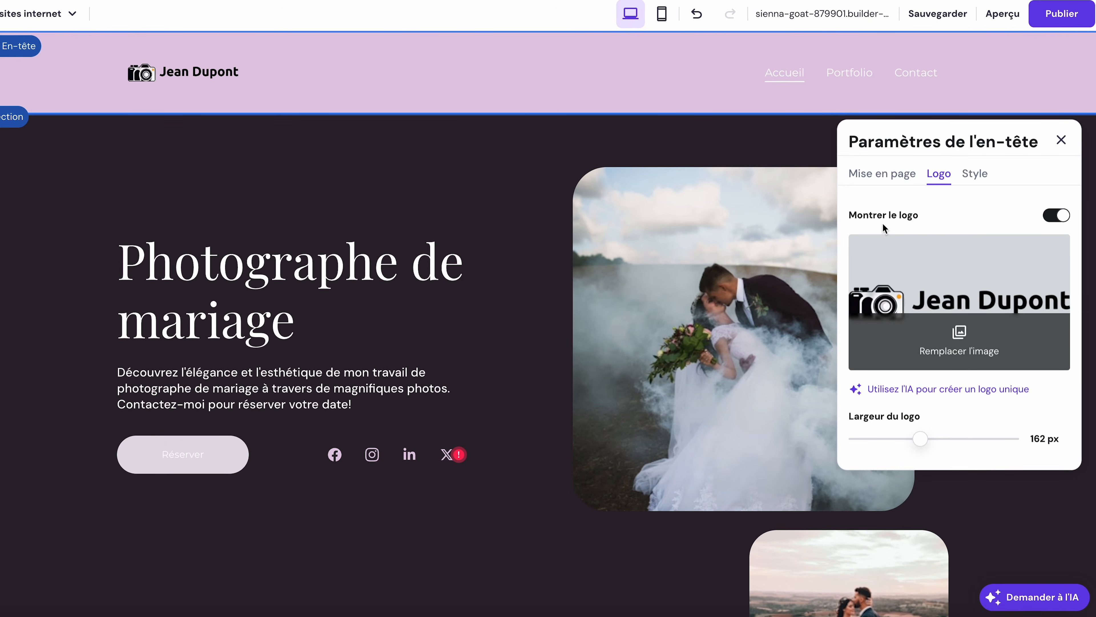
{"action": "left_click_drag", "start_coordinate": [923, 437], "coordinate": [970, 433]}
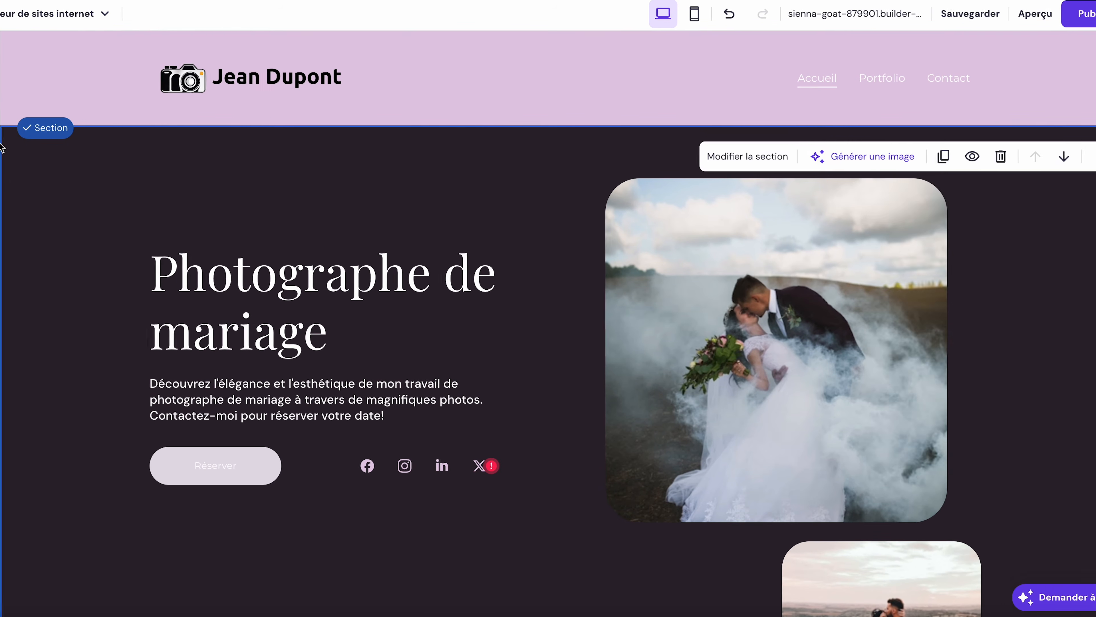
Step: Open the AI SEO assistant for the Accueil page and review its search preview, keywords, SEO title and meta description
{"action": "left_click", "coordinate": [19, 187]}
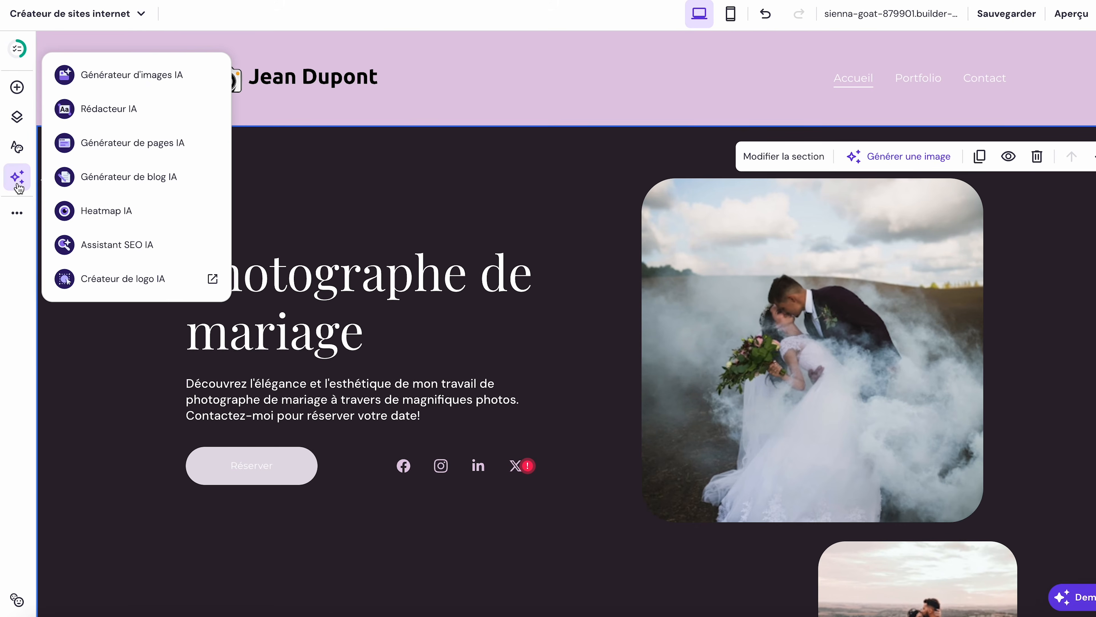
{"action": "left_click", "coordinate": [121, 247]}
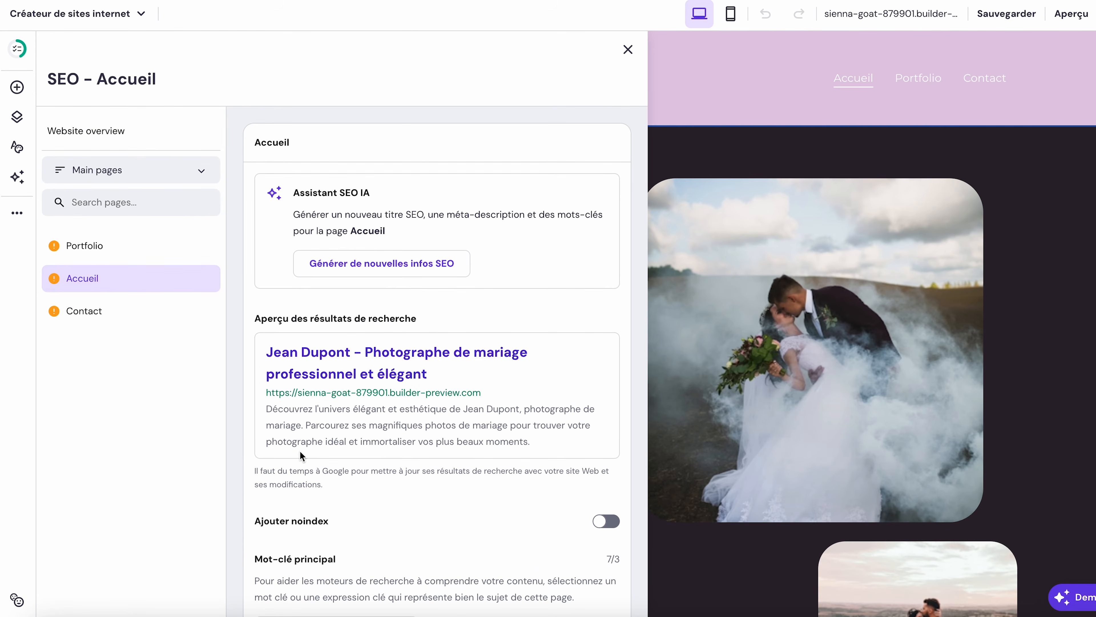
{"action": "scroll", "coordinate": [300, 451], "scroll_direction": "down", "scroll_amount": 10}
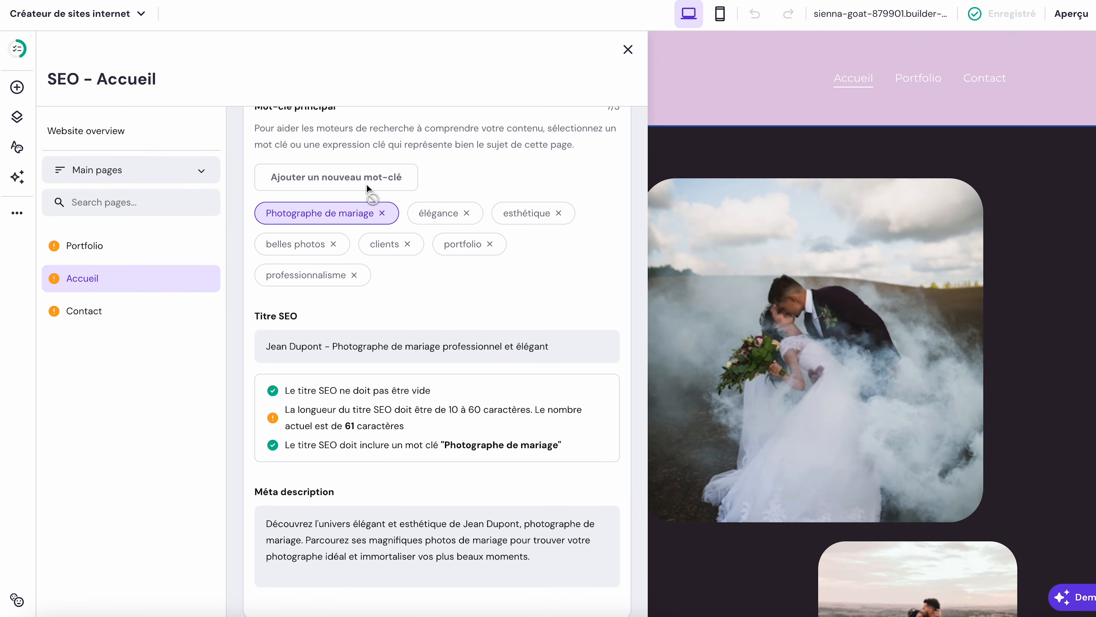
Step: Delete the Portfolio page from the site's main navigation
{"action": "left_click", "coordinate": [16, 118]}
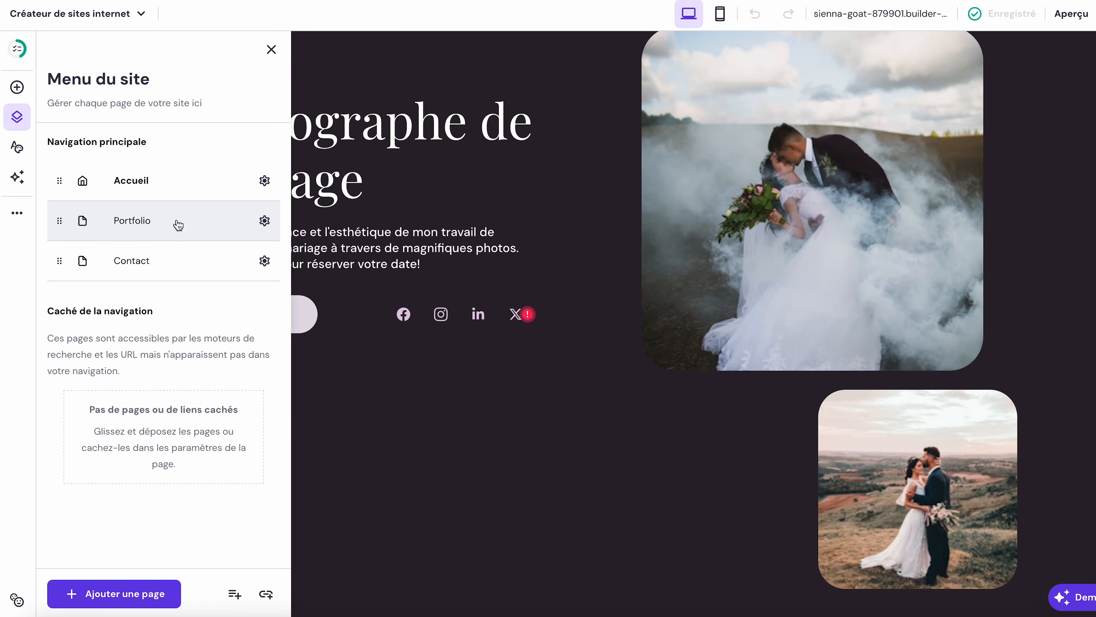
{"action": "left_click", "coordinate": [265, 221]}
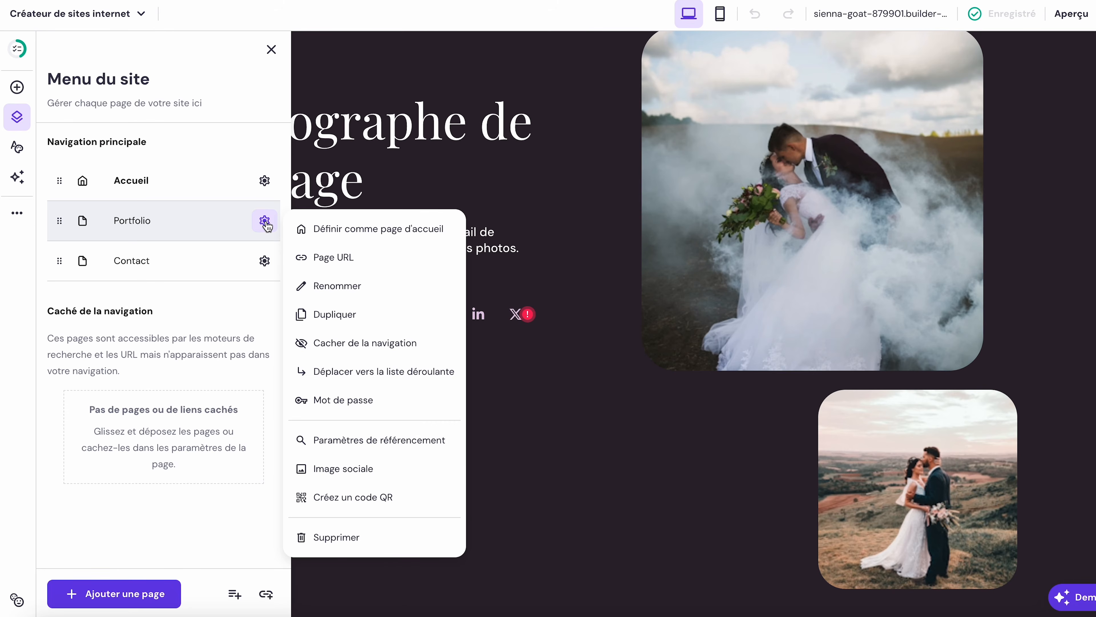
{"action": "left_click", "coordinate": [354, 545]}
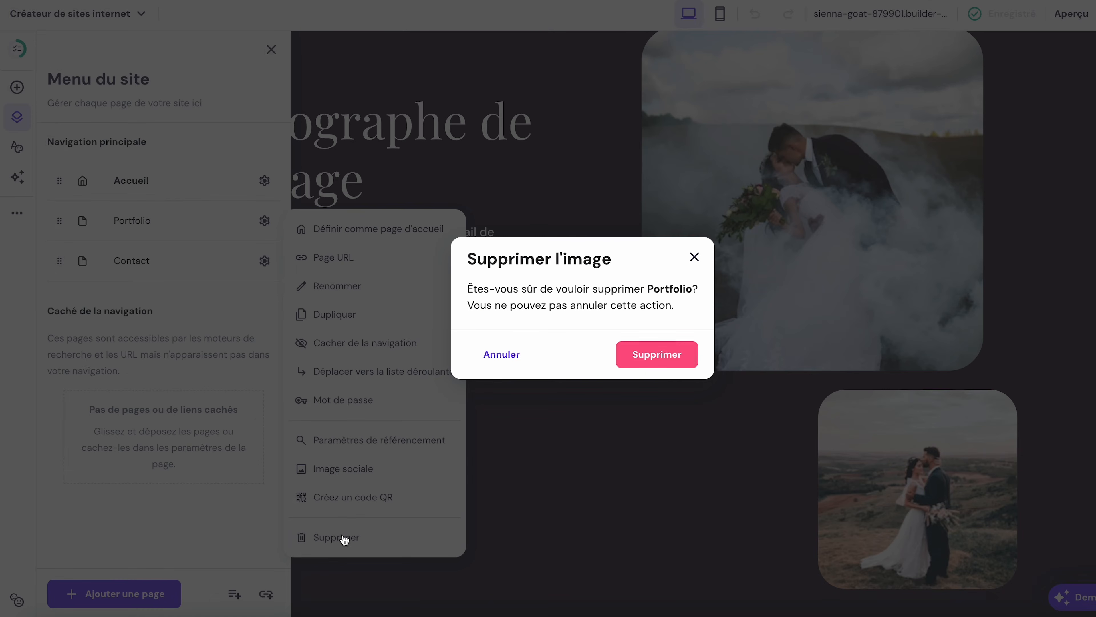
{"action": "left_click", "coordinate": [654, 362]}
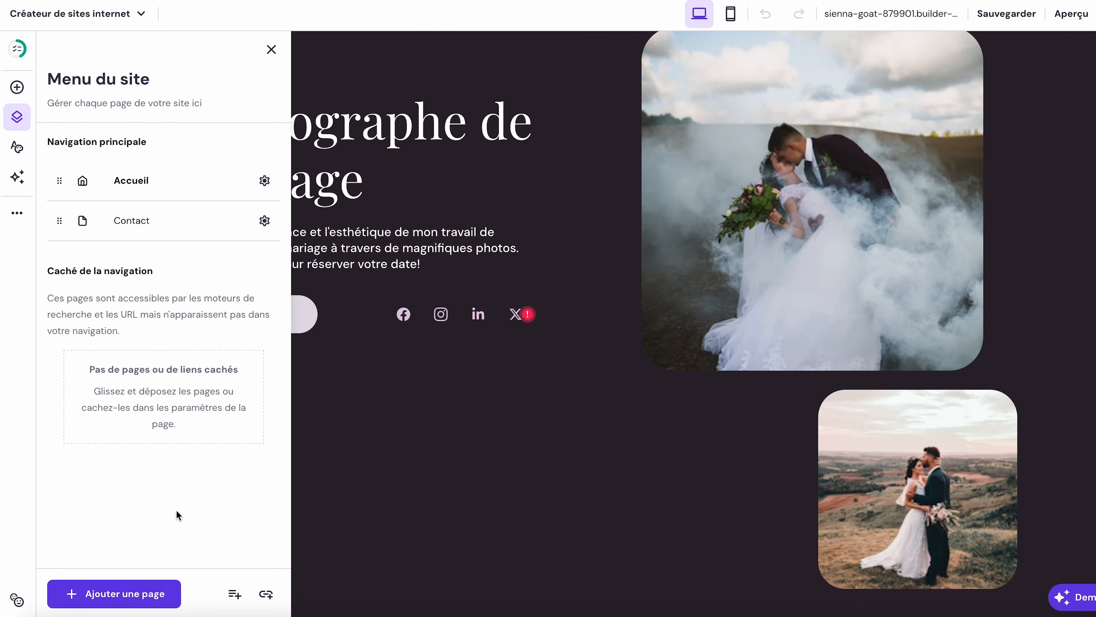
Step: Add a new blank page to the site and save it with the navigation name Portfolio
{"action": "left_click", "coordinate": [135, 595]}
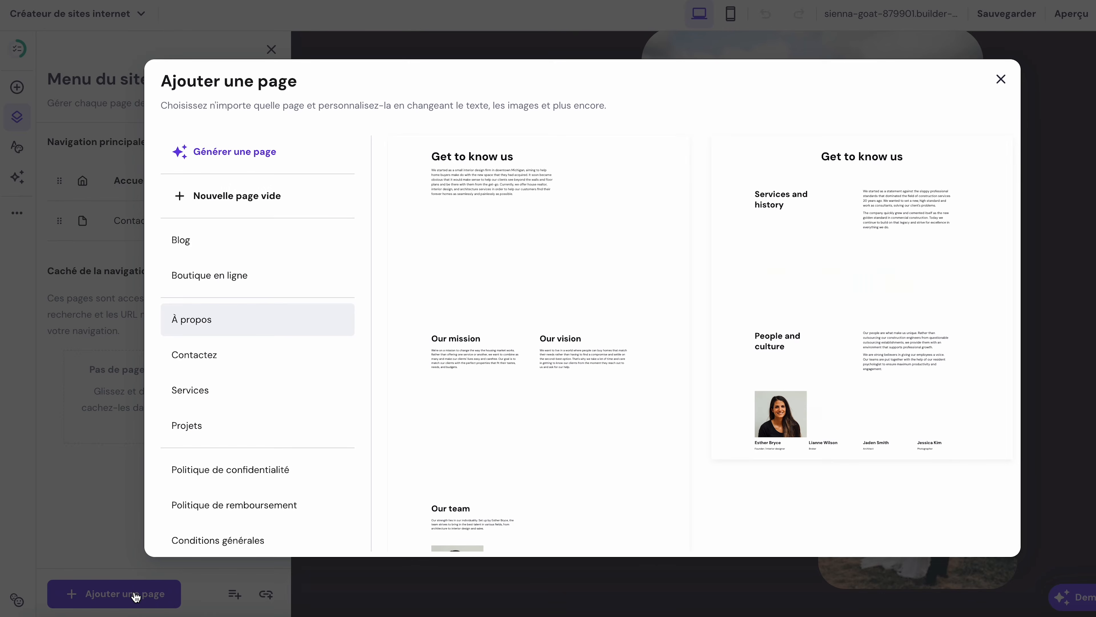
{"action": "left_click", "coordinate": [235, 200]}
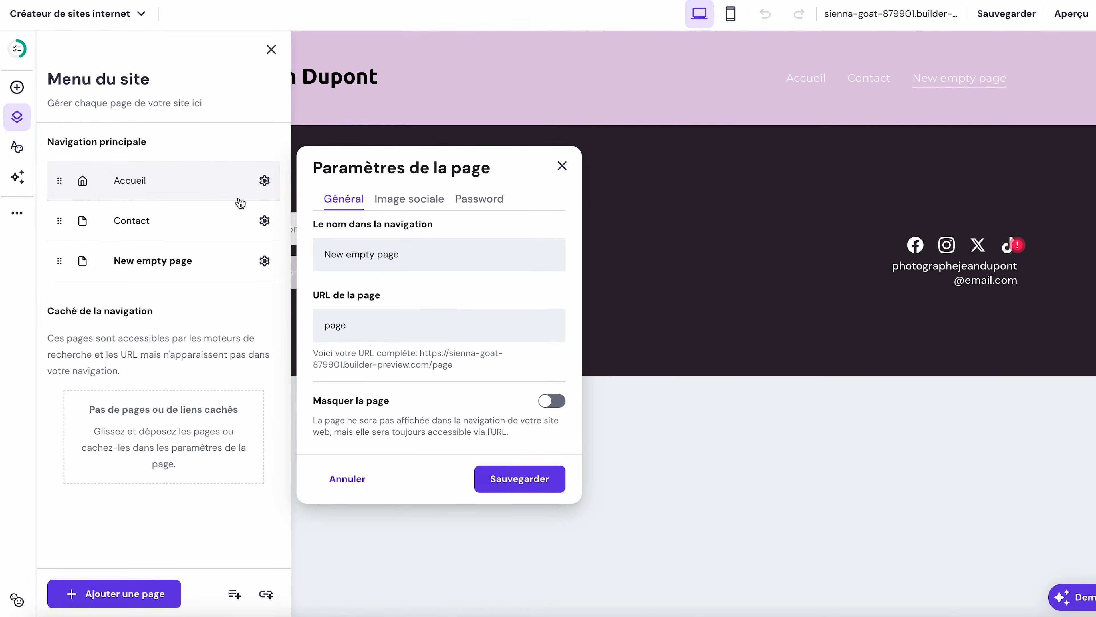
{"action": "left_click_drag", "start_coordinate": [404, 254], "coordinate": [298, 258]}
{"action": "type", "text": "Portfol"}
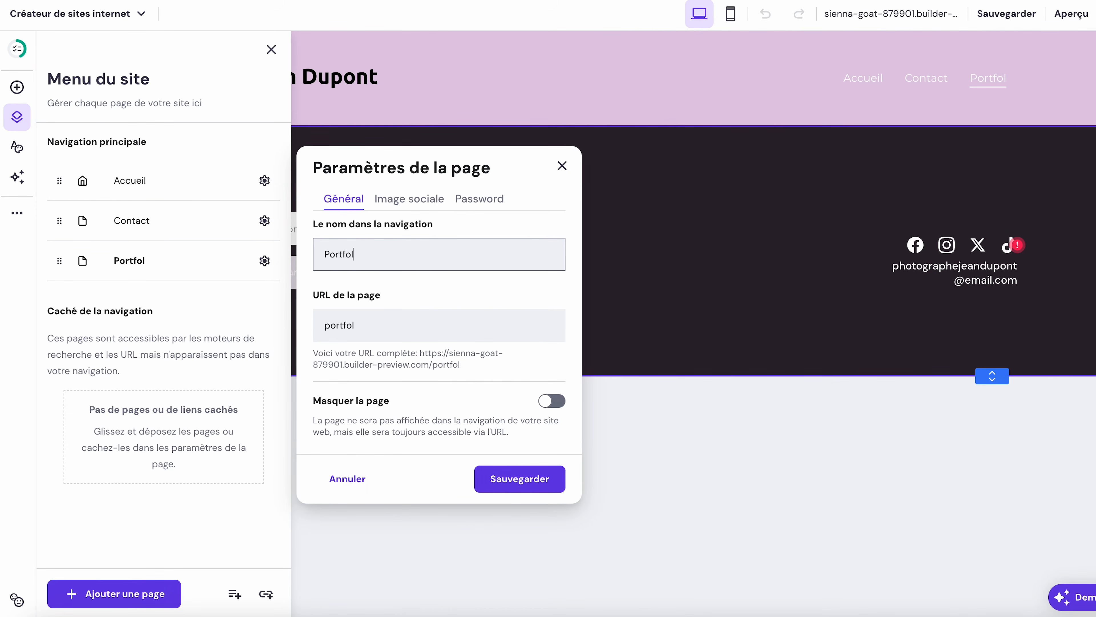
{"action": "type", "text": "io"}
{"action": "left_click", "coordinate": [519, 478]}
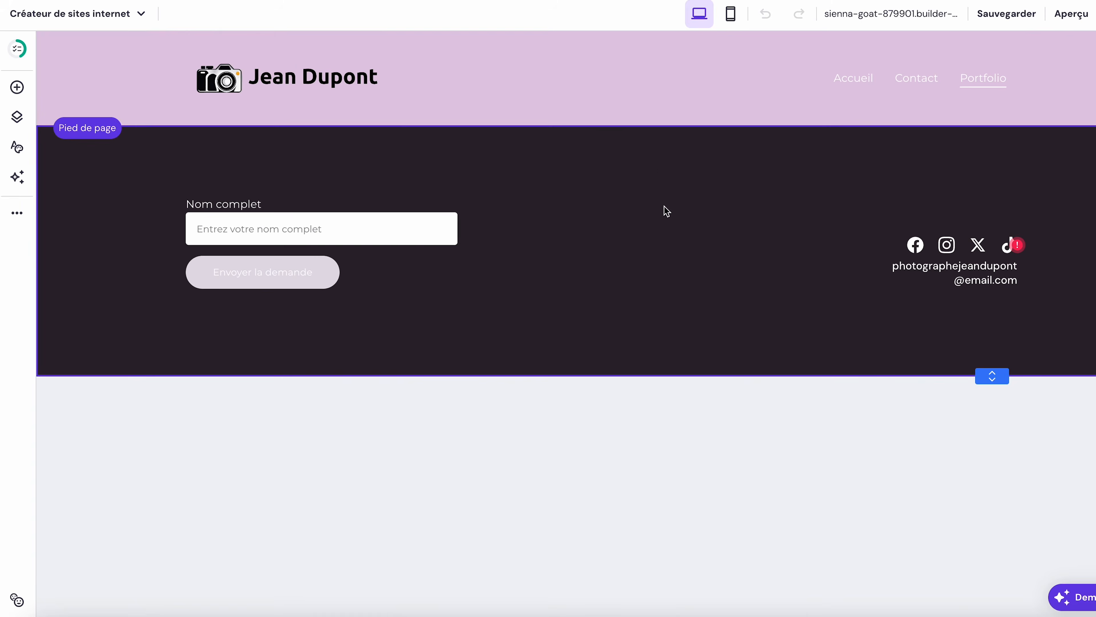
Step: Add a photo gallery section between the header and footer of the Portfolio page, using the first gallery template
{"action": "left_click", "coordinate": [622, 125]}
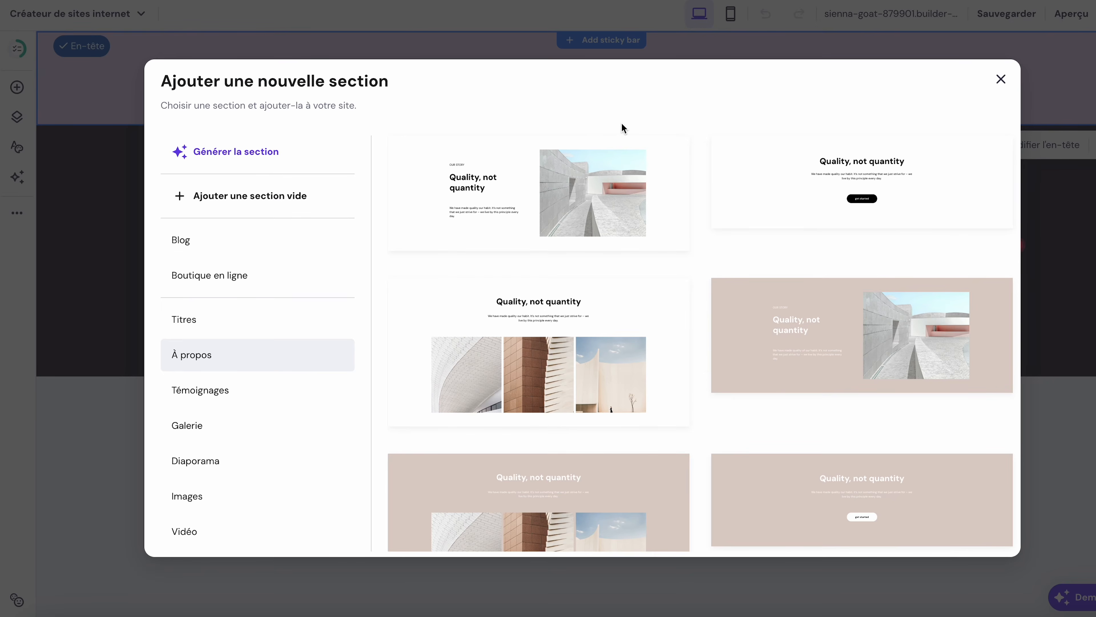
{"action": "left_click", "coordinate": [198, 418]}
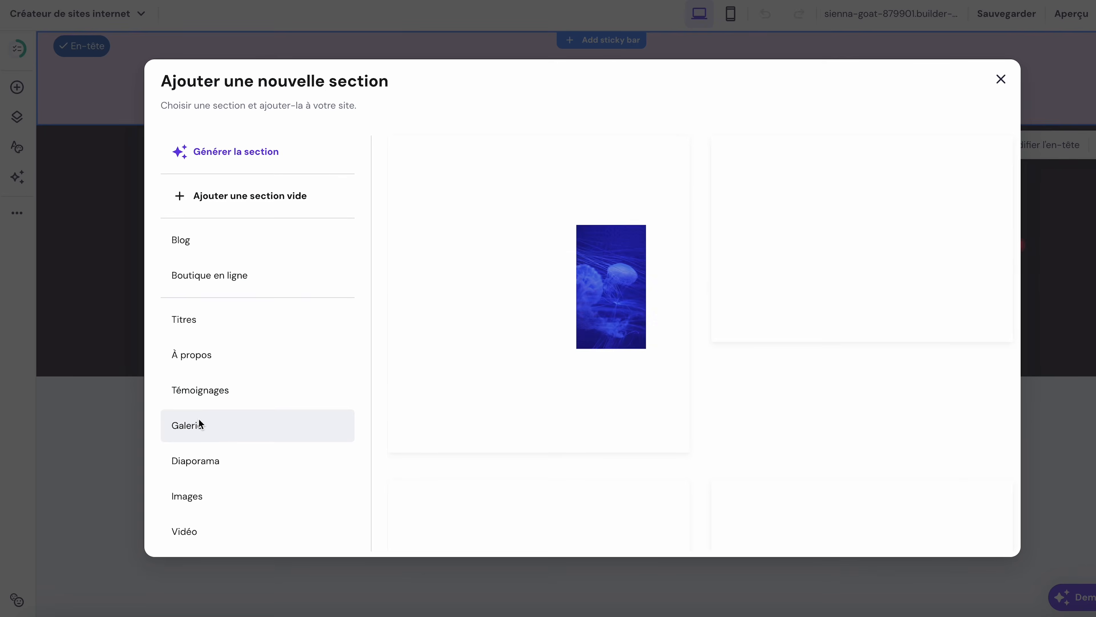
{"action": "left_click", "coordinate": [441, 170]}
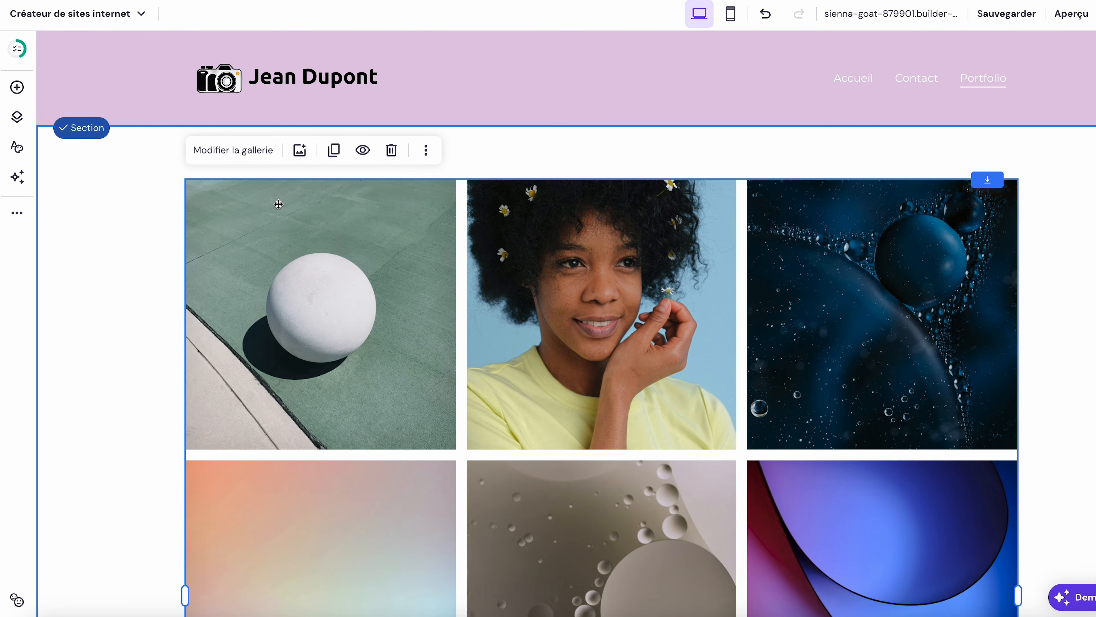
Step: Set the gallery to the Maçonnerie layout with 4 items per row and a 22 px gap between photos
{"action": "left_click", "coordinate": [237, 150]}
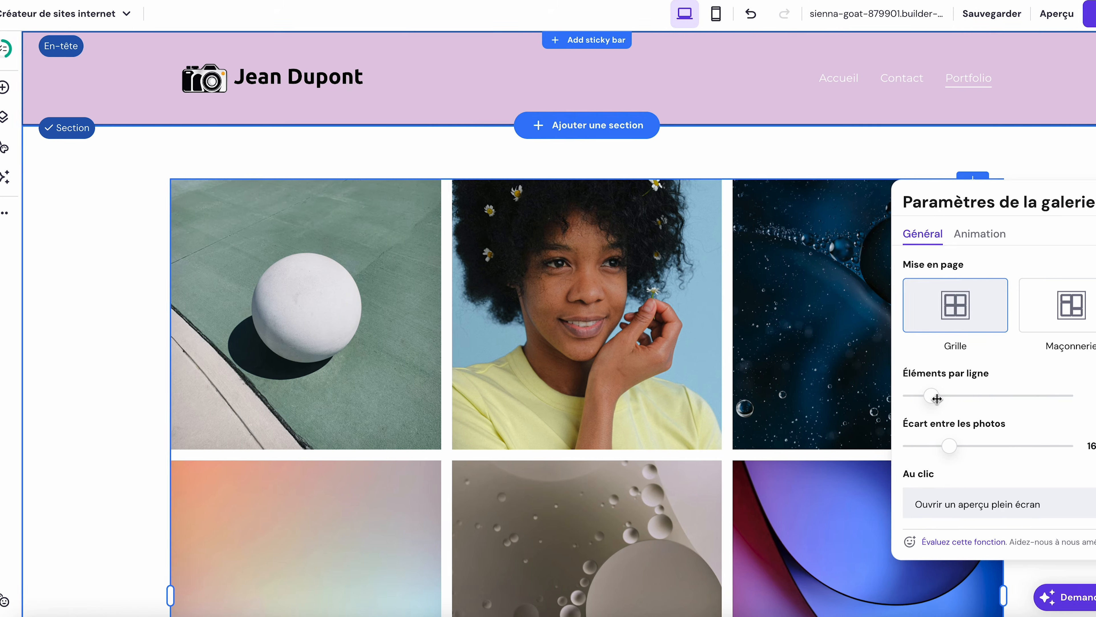
{"action": "mouse_move", "coordinate": [897, 397]}
{"action": "left_mouse_down"}
{"action": "mouse_move", "coordinate": [915, 396]}
{"action": "mouse_move", "coordinate": [906, 395]}
{"action": "left_mouse_up"}
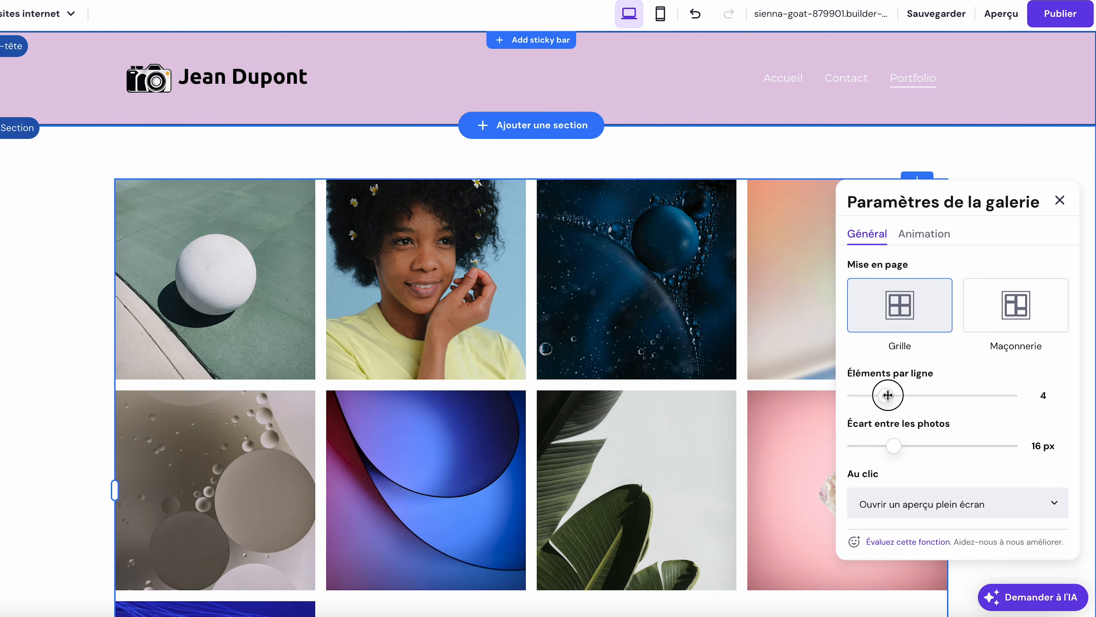
{"action": "mouse_move", "coordinate": [900, 444]}
{"action": "left_mouse_down"}
{"action": "mouse_move", "coordinate": [923, 443]}
{"action": "mouse_move", "coordinate": [908, 441]}
{"action": "left_mouse_up"}
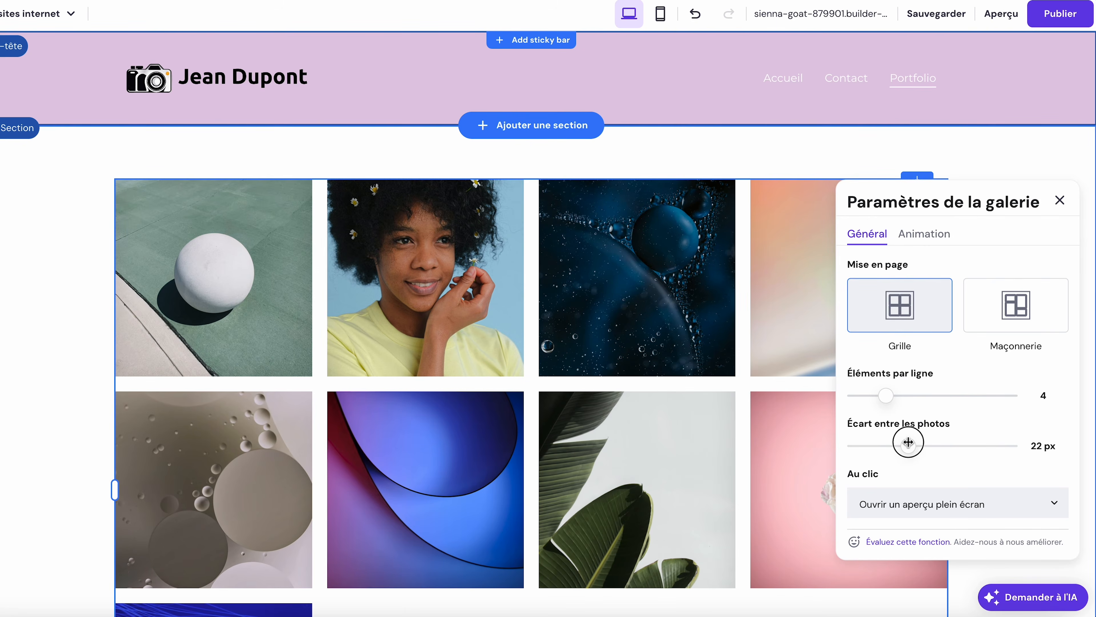
{"action": "left_click", "coordinate": [1015, 325]}
{"action": "left_click", "coordinate": [1060, 200]}
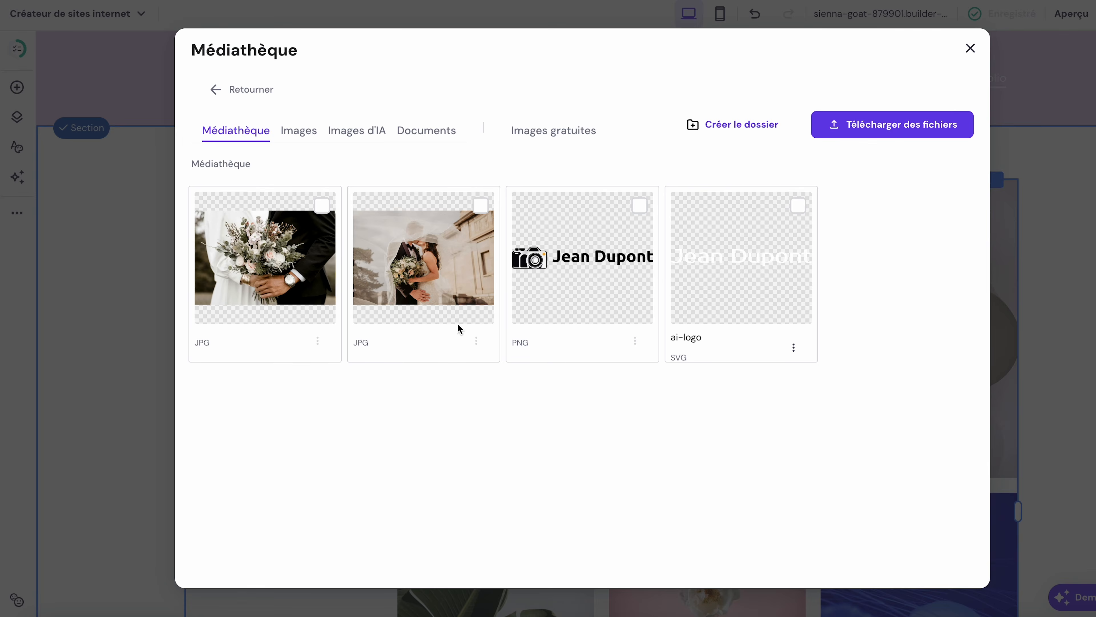
{"action": "left_click", "coordinate": [254, 310]}
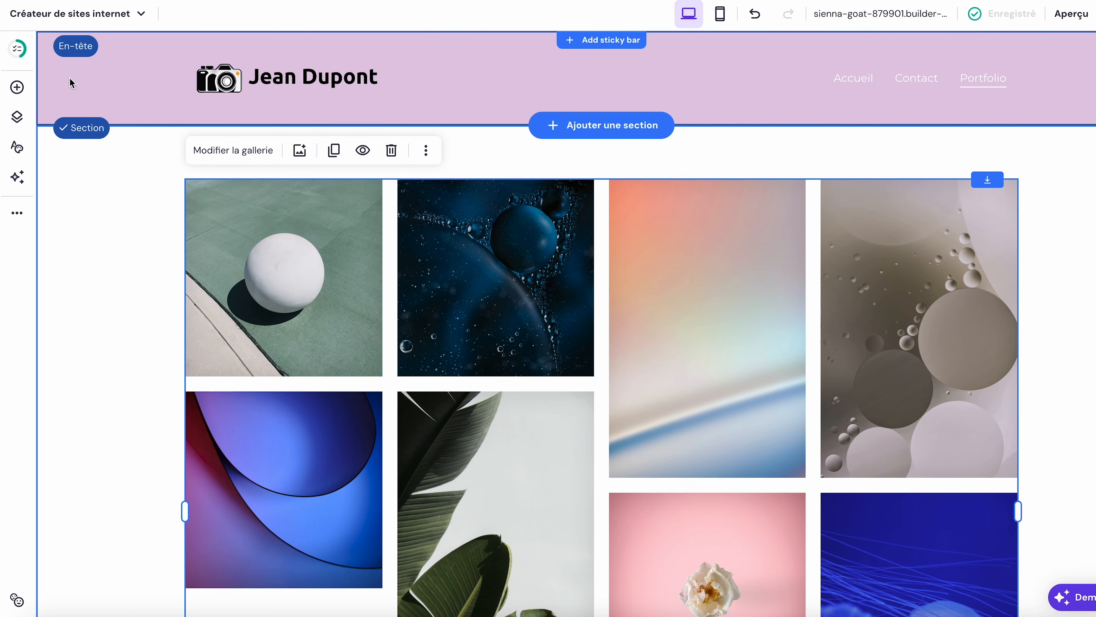
{"action": "left_click", "coordinate": [18, 212]}
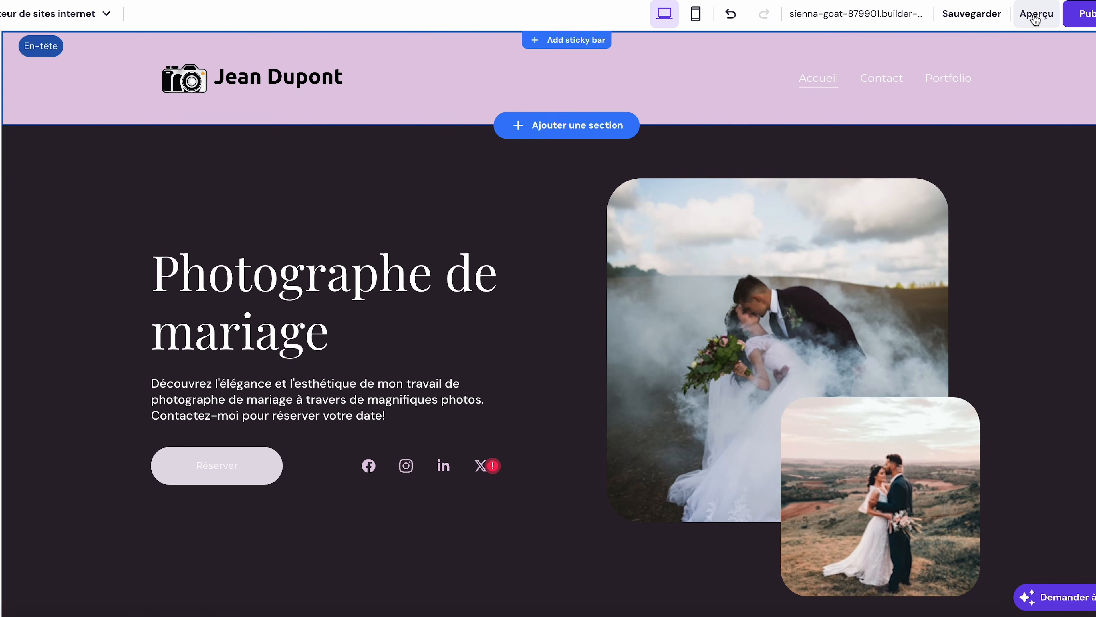
Step: Preview the site in desktop mode and look through the home page's sections down to the footer
{"action": "left_click", "coordinate": [1041, 17]}
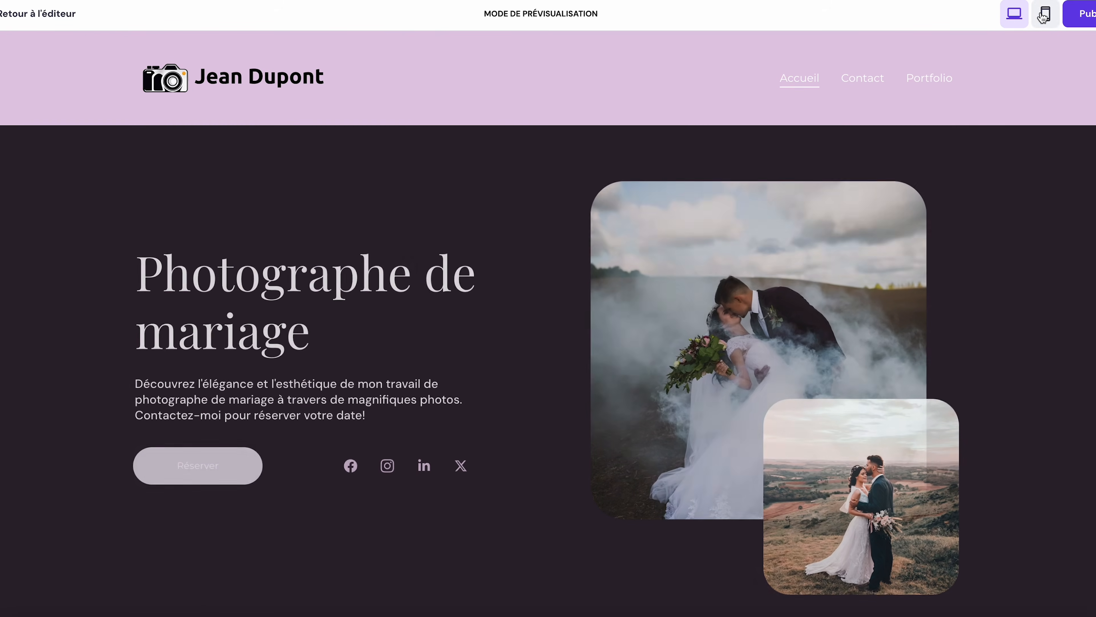
{"action": "scroll", "coordinate": [990, 85], "scroll_direction": "down", "scroll_amount": 5}
{"action": "scroll", "coordinate": [989, 82], "scroll_direction": "down", "scroll_amount": 15}
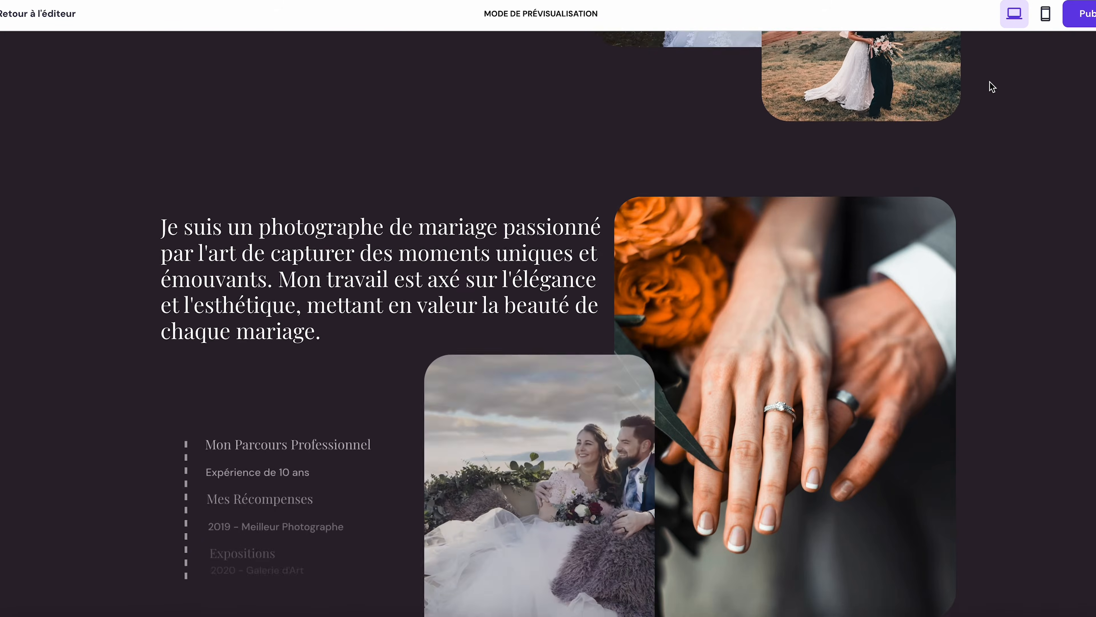
{"action": "scroll", "coordinate": [989, 81], "scroll_direction": "down", "scroll_amount": 15}
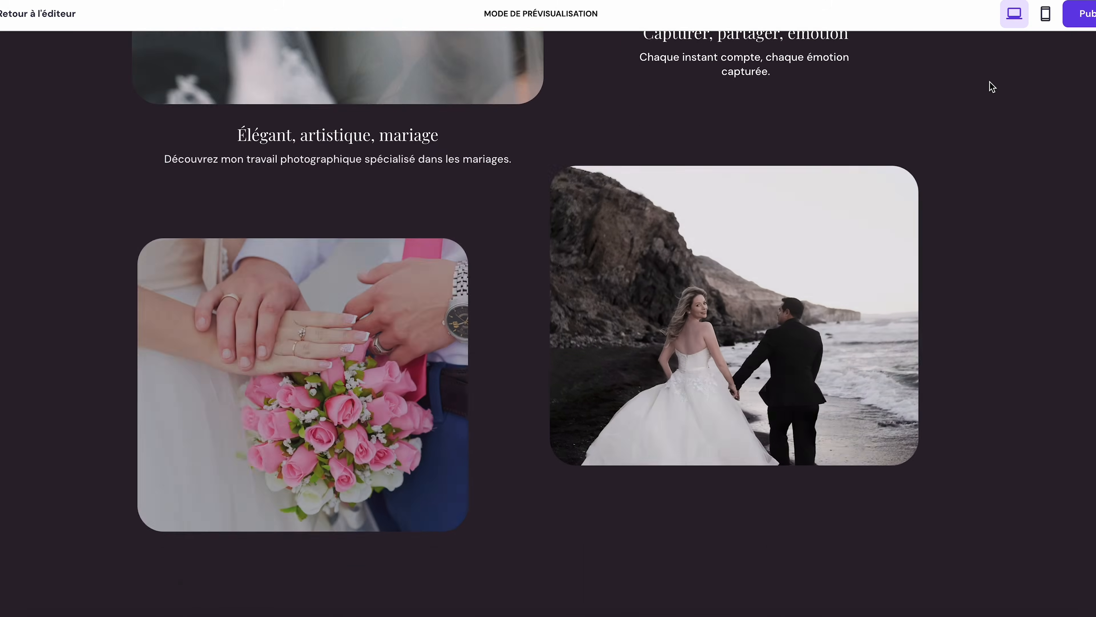
{"action": "scroll", "coordinate": [991, 86], "scroll_direction": "down", "scroll_amount": 15}
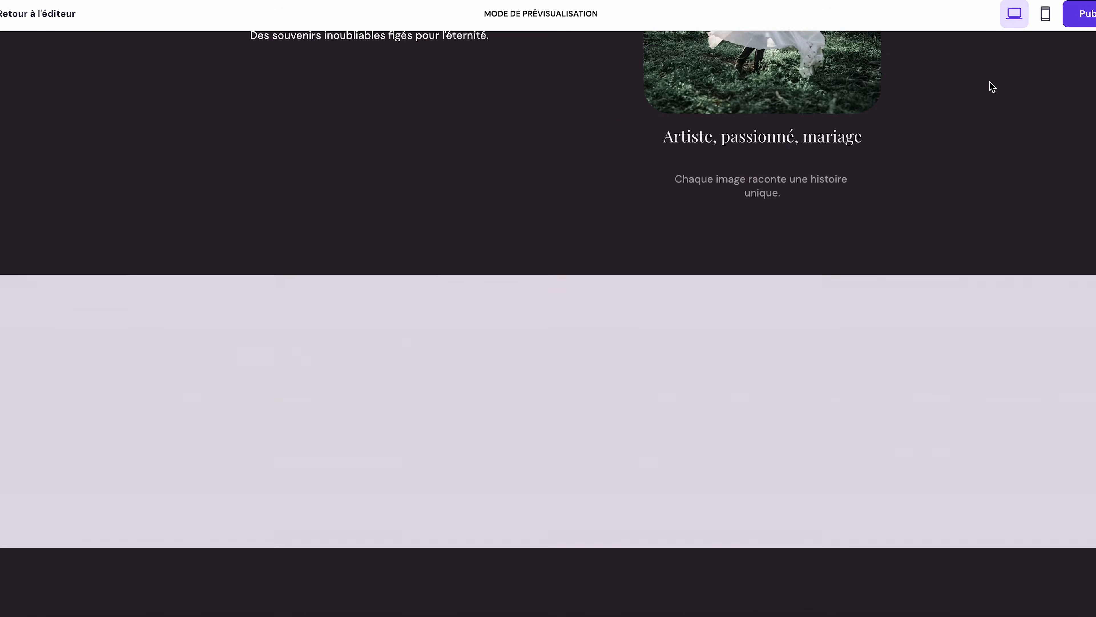